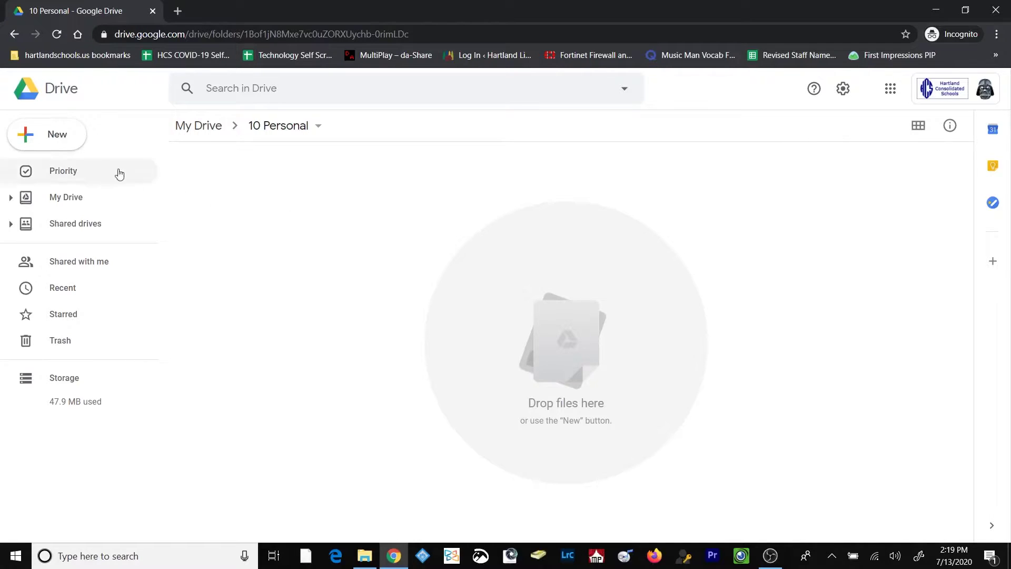
Create a new Google Docs file from Drive and title it 'Password Security'
{"action": "left_click", "coordinate": [69, 135]}
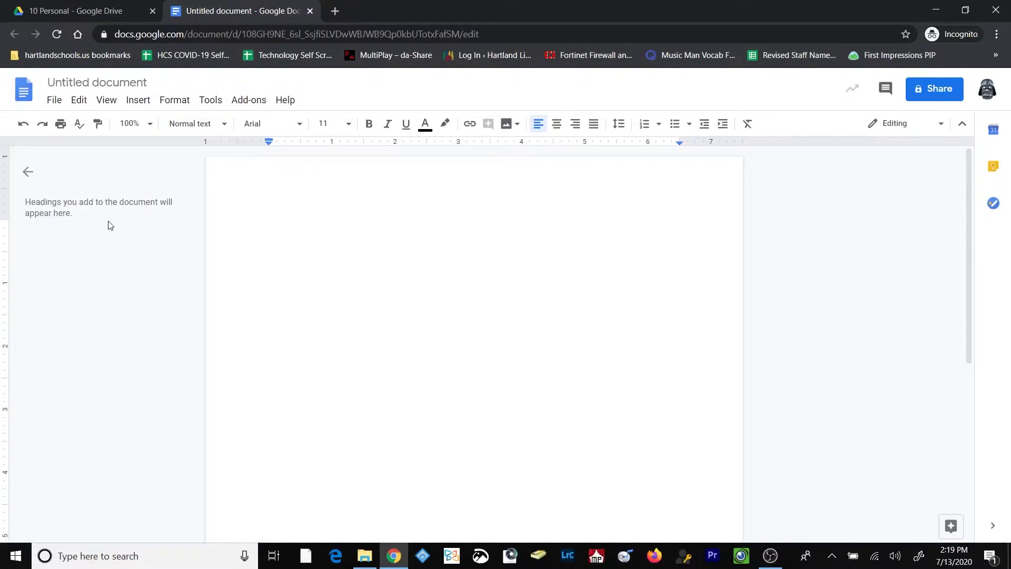
{"action": "left_click", "coordinate": [120, 83]}
{"action": "type", "text": "Password Se"}
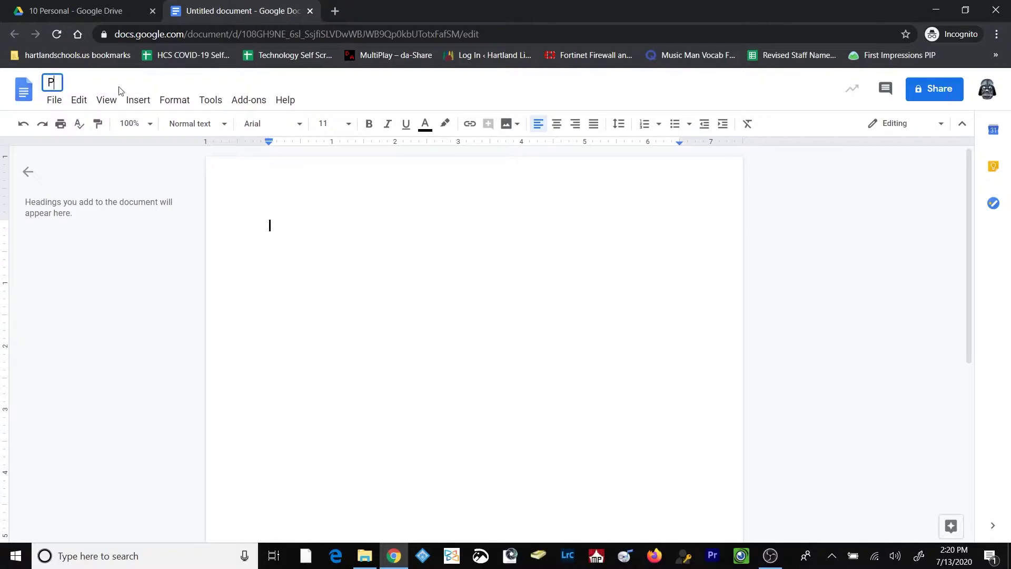
{"action": "type", "text": "curity"}
{"action": "left_click", "coordinate": [312, 228]}
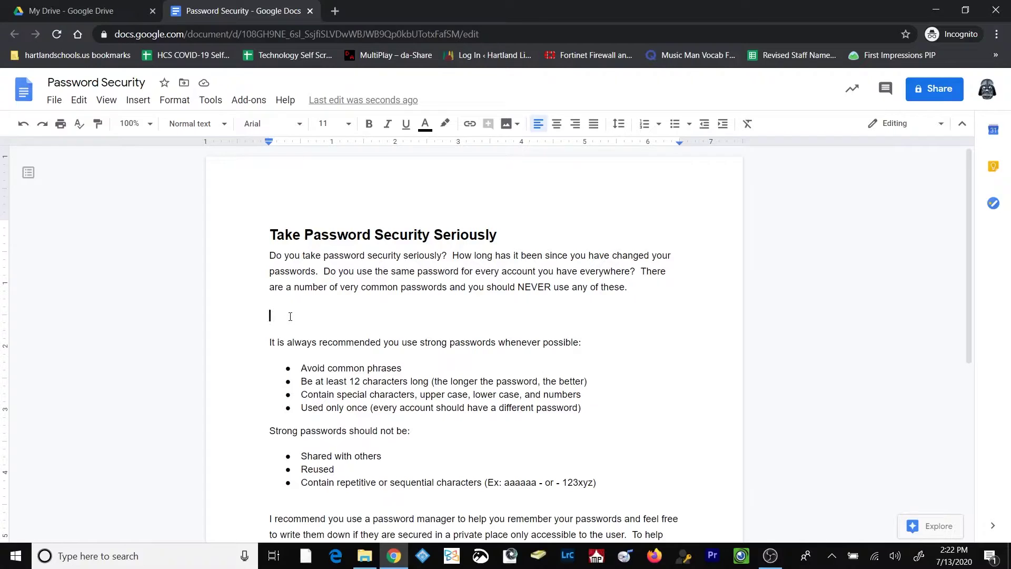
Insert a 6-column by 5-row table on the blank line below the opening paragraph
{"action": "left_click", "coordinate": [138, 100]}
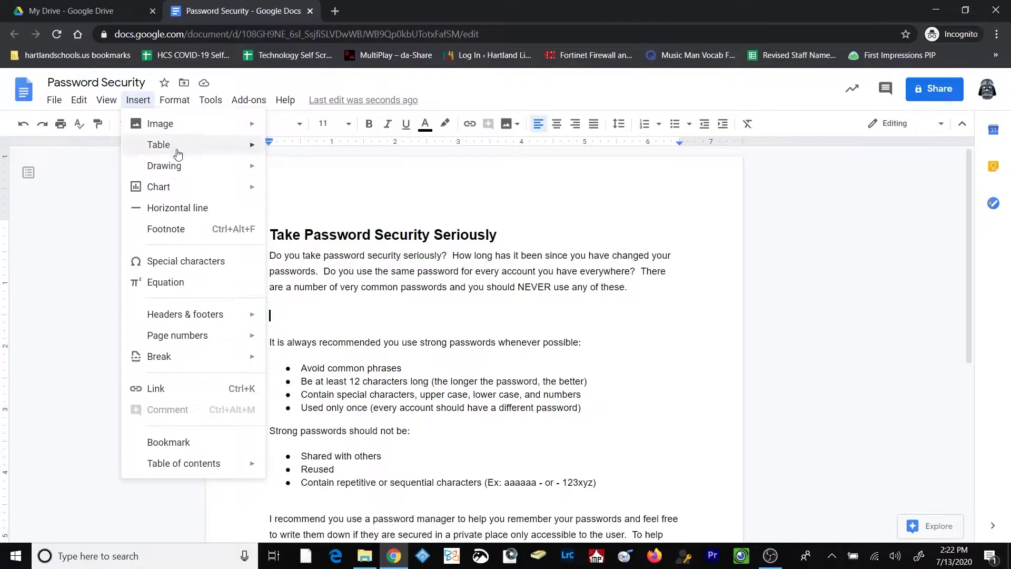
{"action": "mouse_move", "coordinate": [178, 152]}
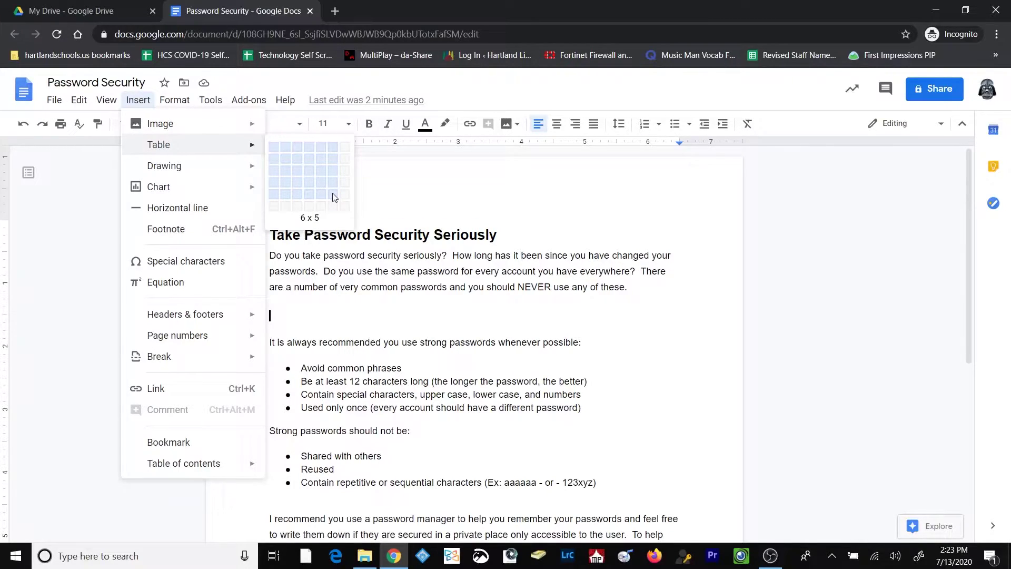
{"action": "left_click", "coordinate": [332, 194]}
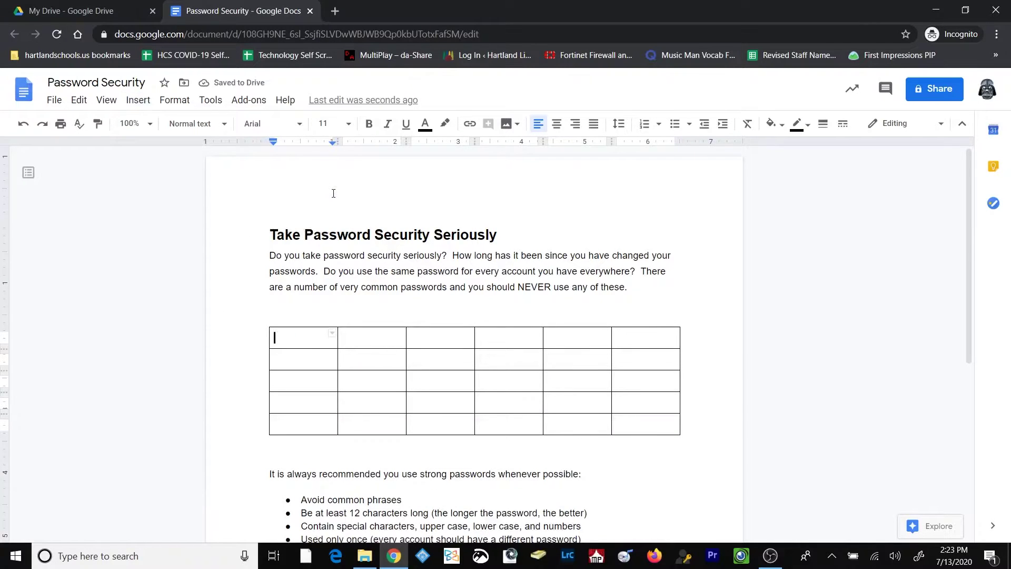
Place the caret on the line just above the password table
{"action": "left_click", "coordinate": [333, 312]}
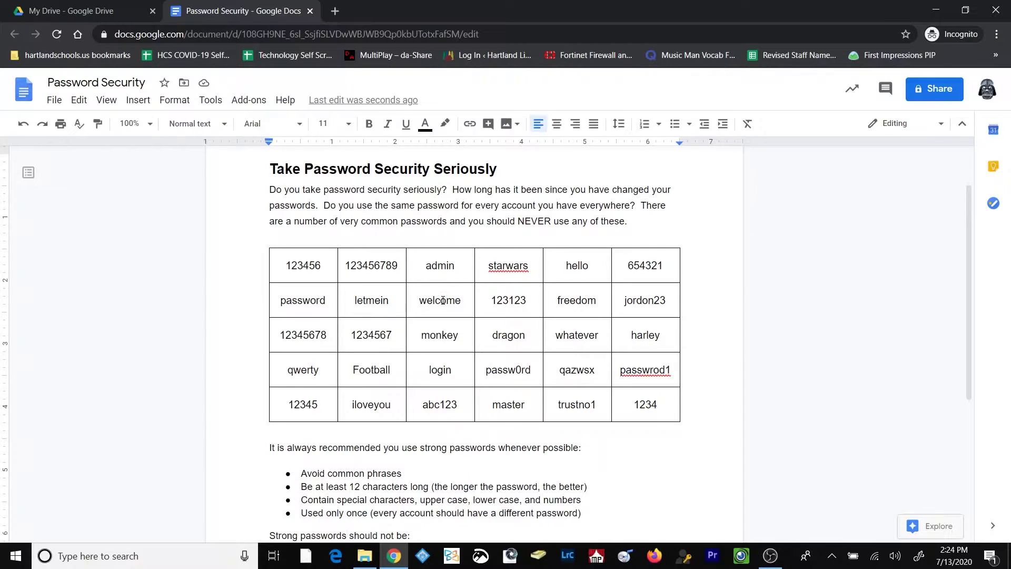
Set the table properties to red 2.25 pt borders with center alignment
{"action": "right_click", "coordinate": [380, 303]}
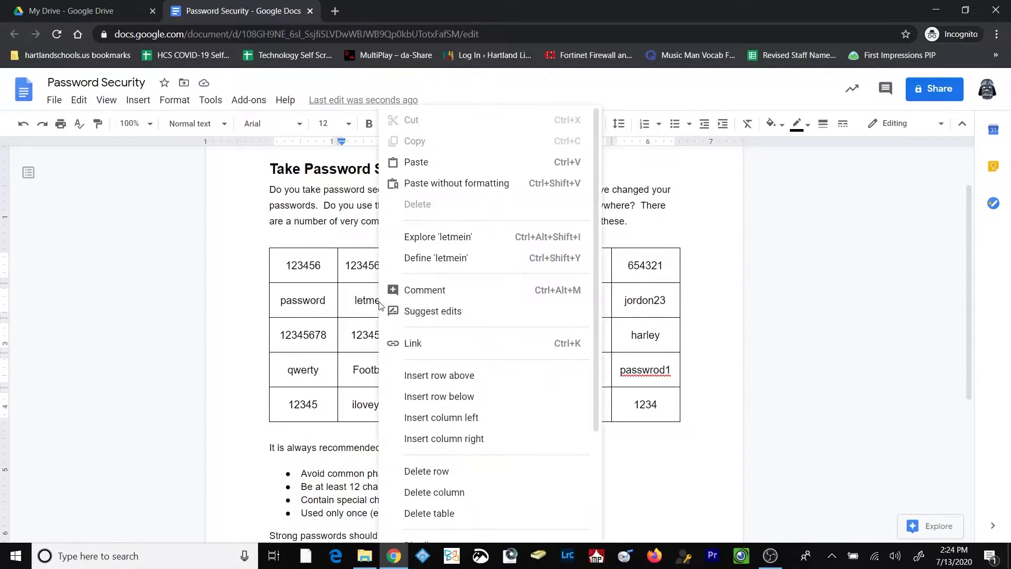
{"action": "scroll", "coordinate": [471, 432], "scroll_direction": "down", "scroll_amount": 3}
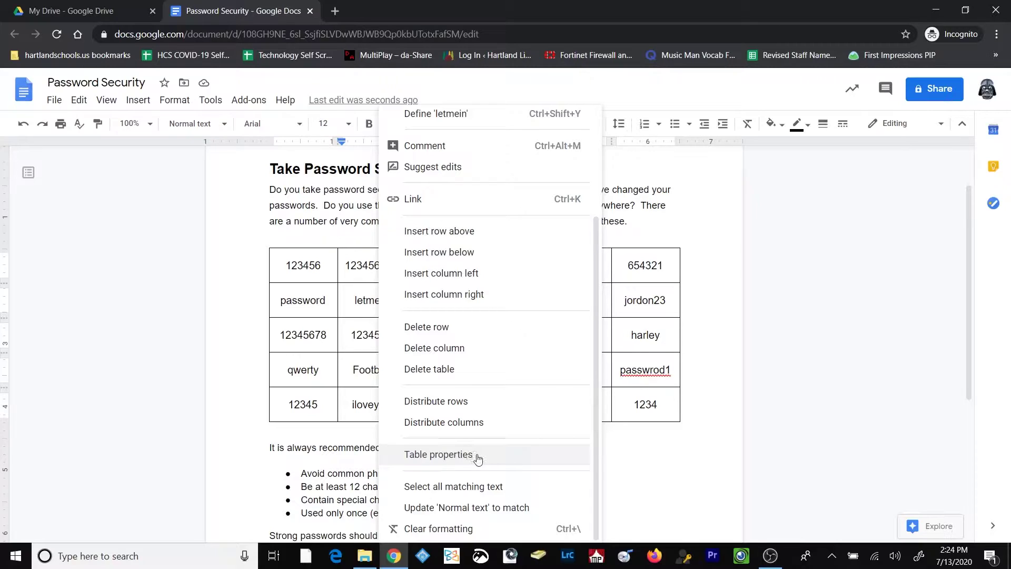
{"action": "left_click", "coordinate": [480, 456]}
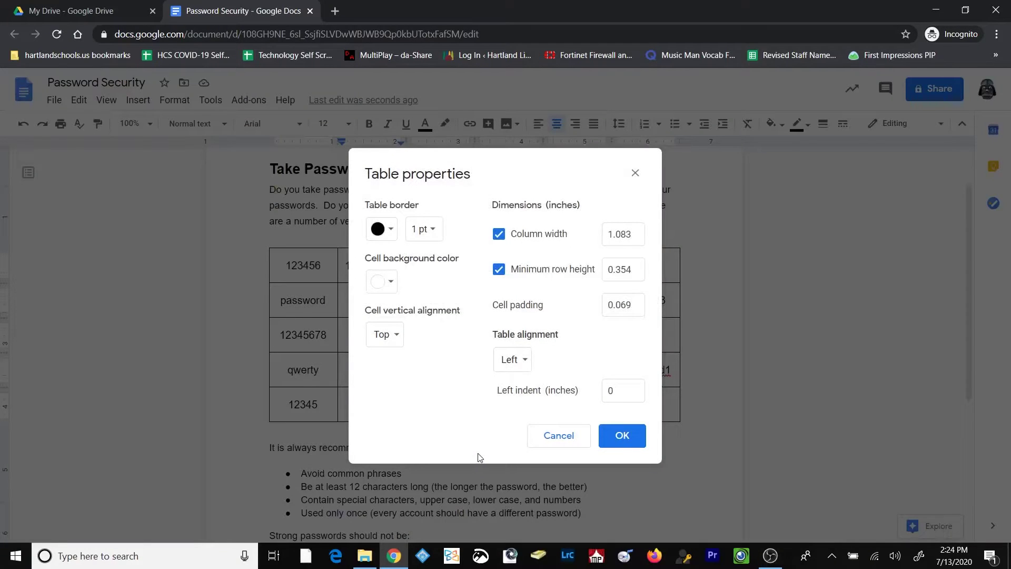
{"action": "left_click", "coordinate": [391, 230]}
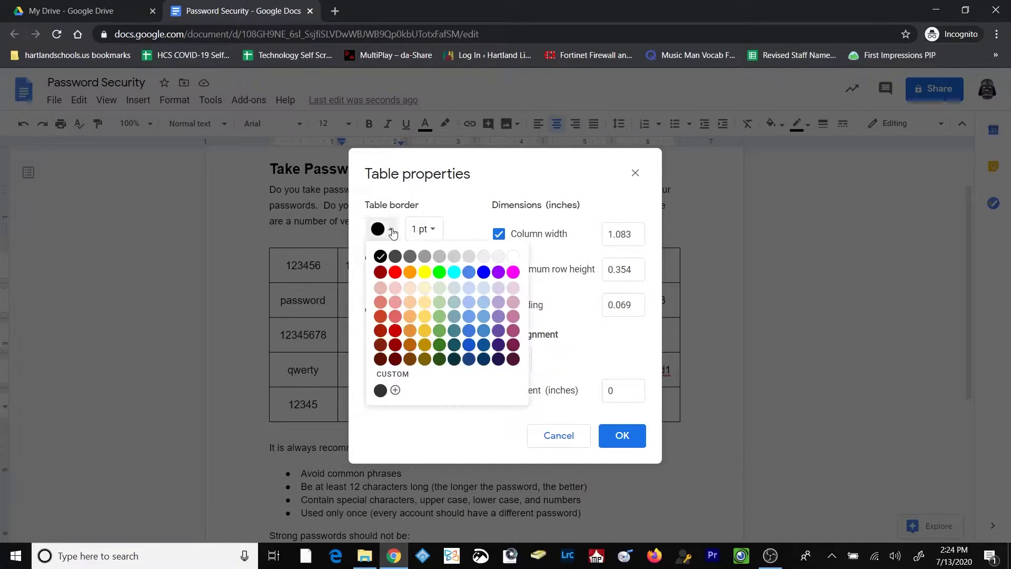
{"action": "left_click", "coordinate": [394, 272]}
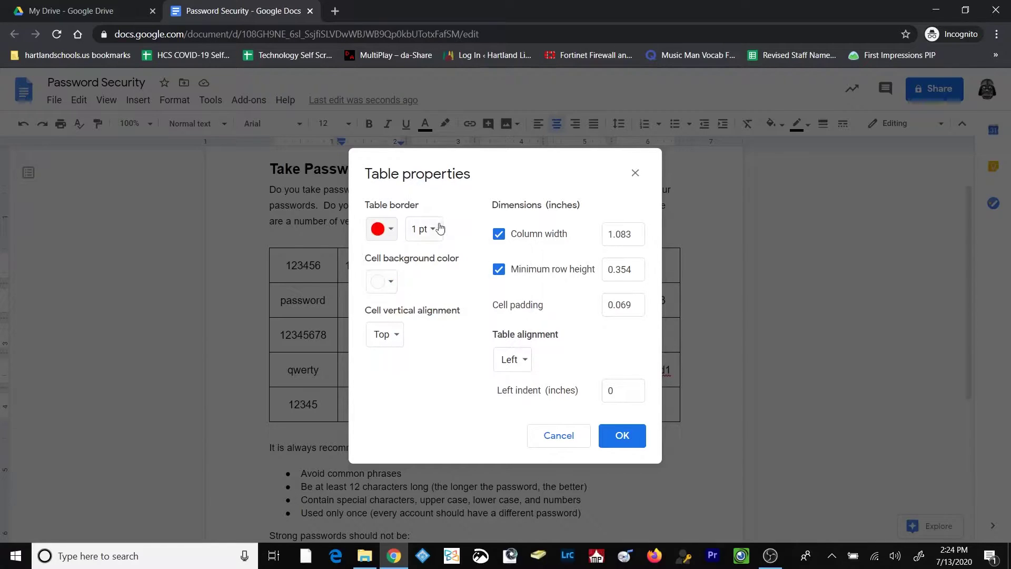
{"action": "left_click", "coordinate": [434, 232]}
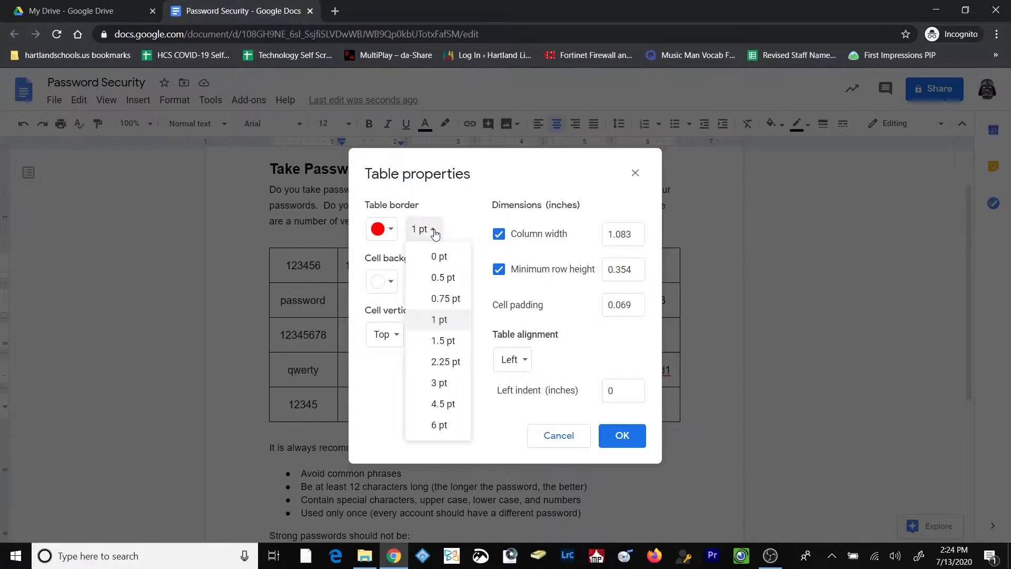
{"action": "left_click", "coordinate": [445, 361]}
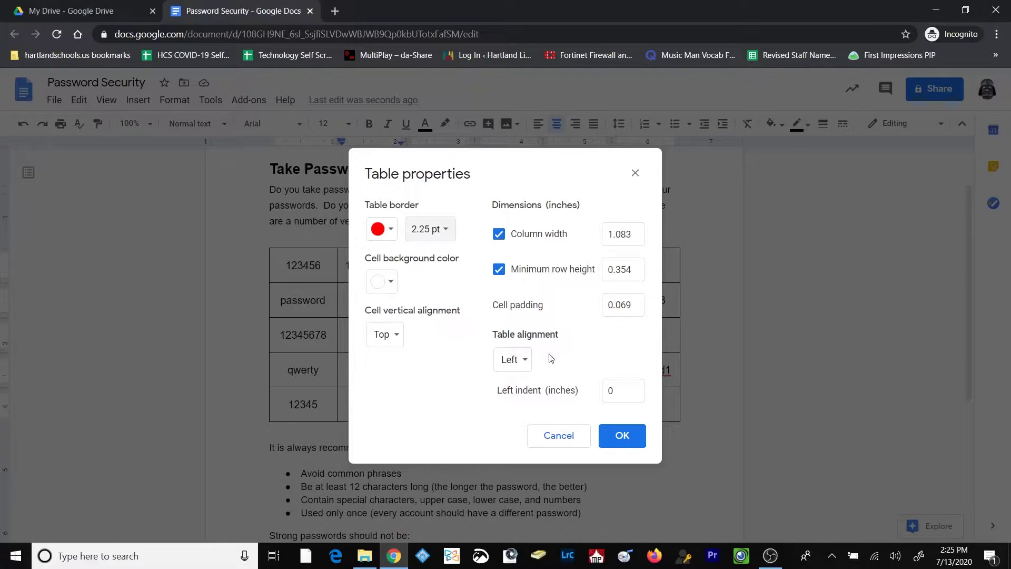
{"action": "left_click", "coordinate": [528, 360]}
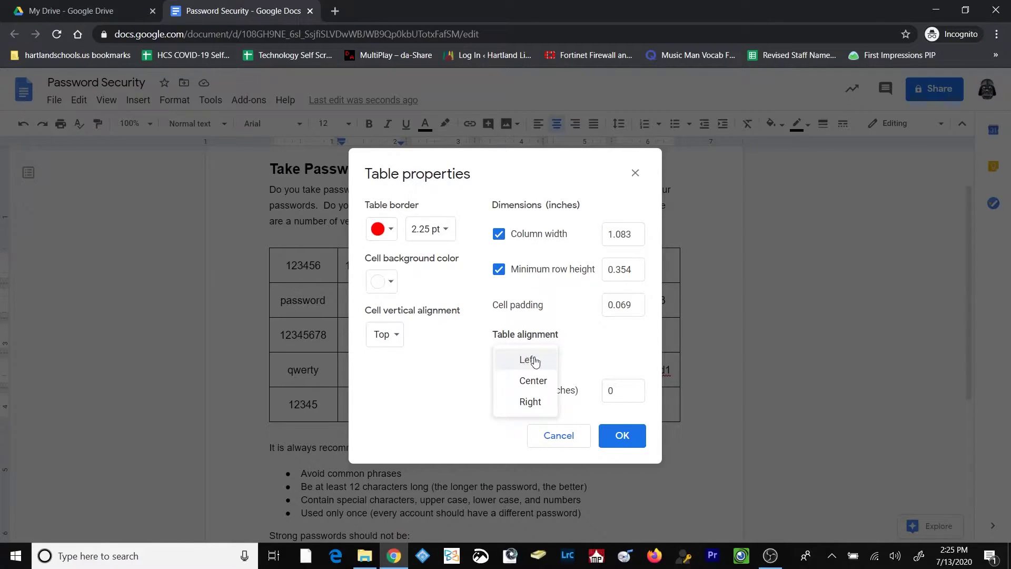
{"action": "left_click", "coordinate": [533, 380]}
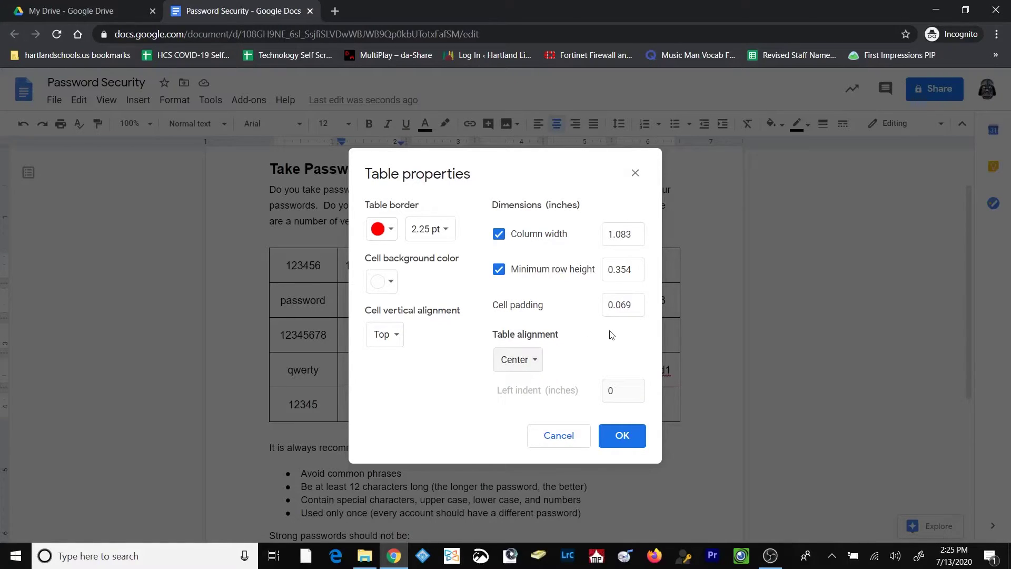
{"action": "left_click", "coordinate": [621, 435]}
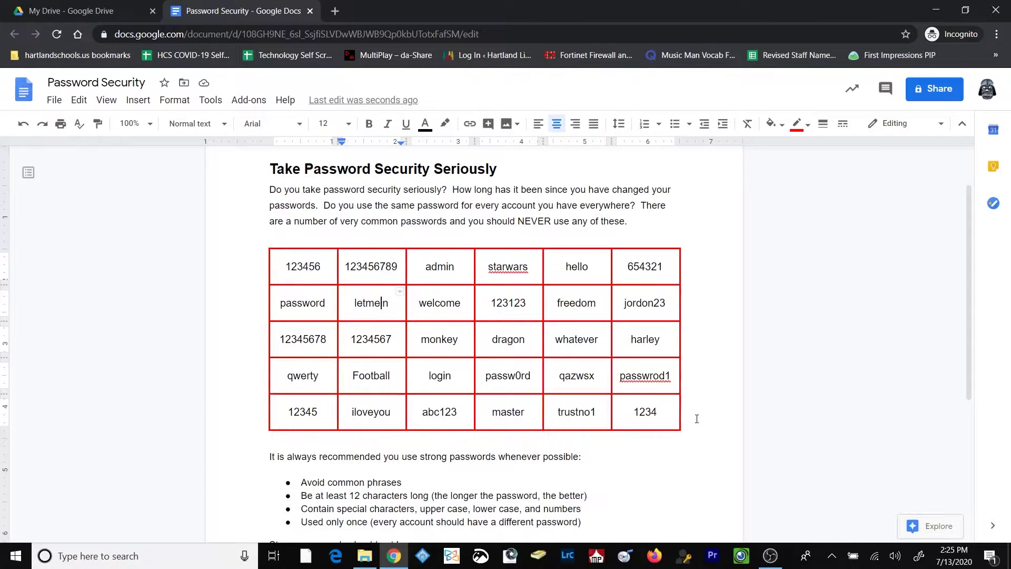
Add an empty row at the bottom of the table by tabbing past the last cell
{"action": "left_click", "coordinate": [304, 266]}
{"action": "left_click", "coordinate": [308, 411]}
{"action": "key", "text": "Tab"}
{"action": "key", "text": "Tab"}
{"action": "key", "text": "Tab"}
{"action": "key", "text": "Tab"}
{"action": "key", "text": "Tab"}
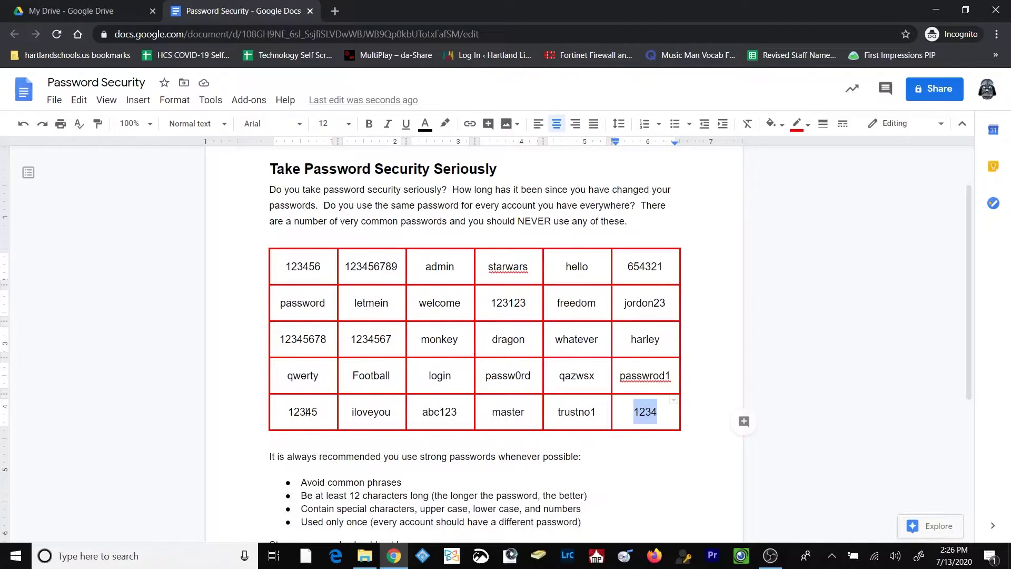
{"action": "key", "text": "Tab"}
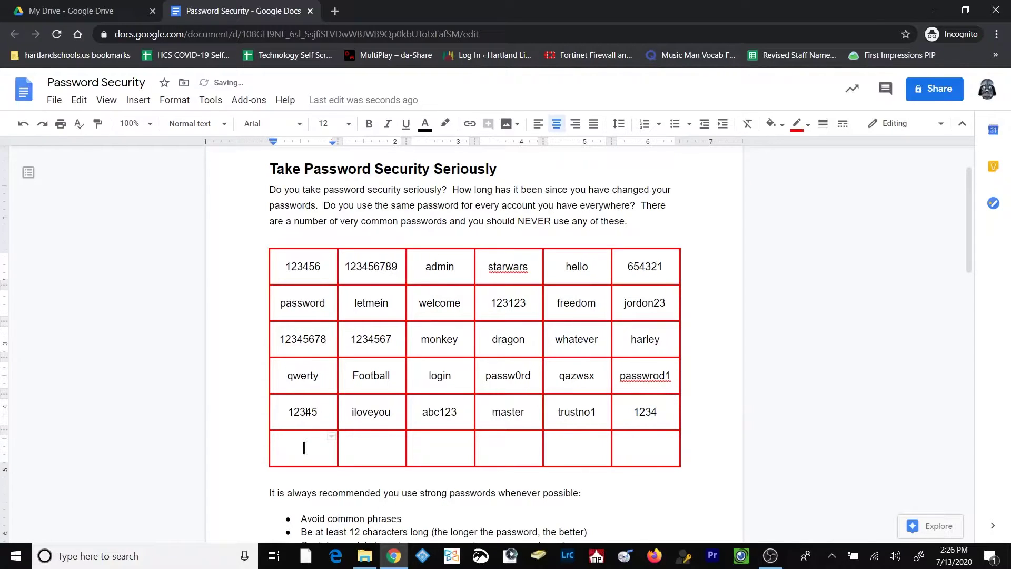
Insert an empty column to the right of the 654321 column
{"action": "left_click", "coordinate": [629, 267]}
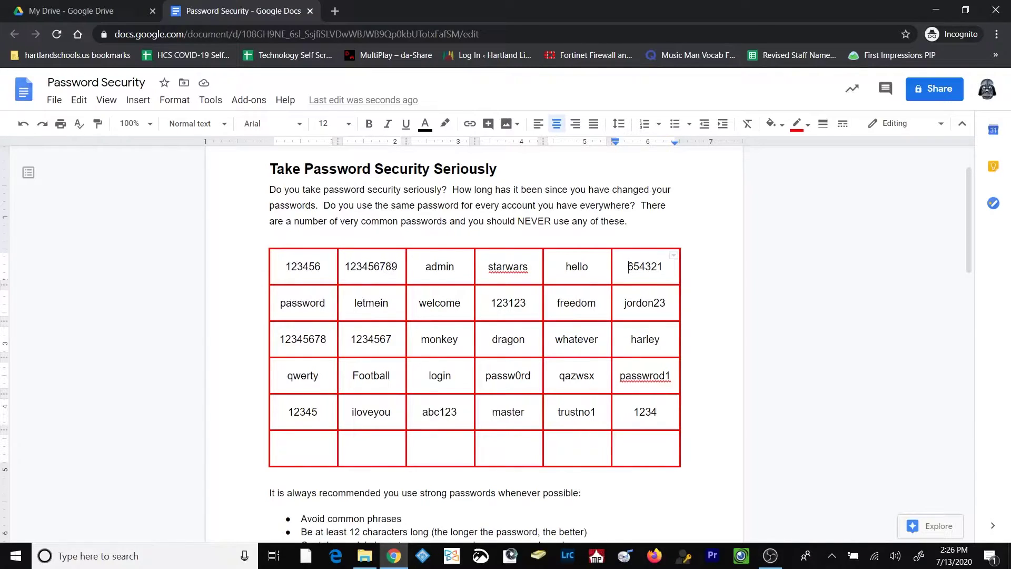
{"action": "right_click", "coordinate": [629, 267]}
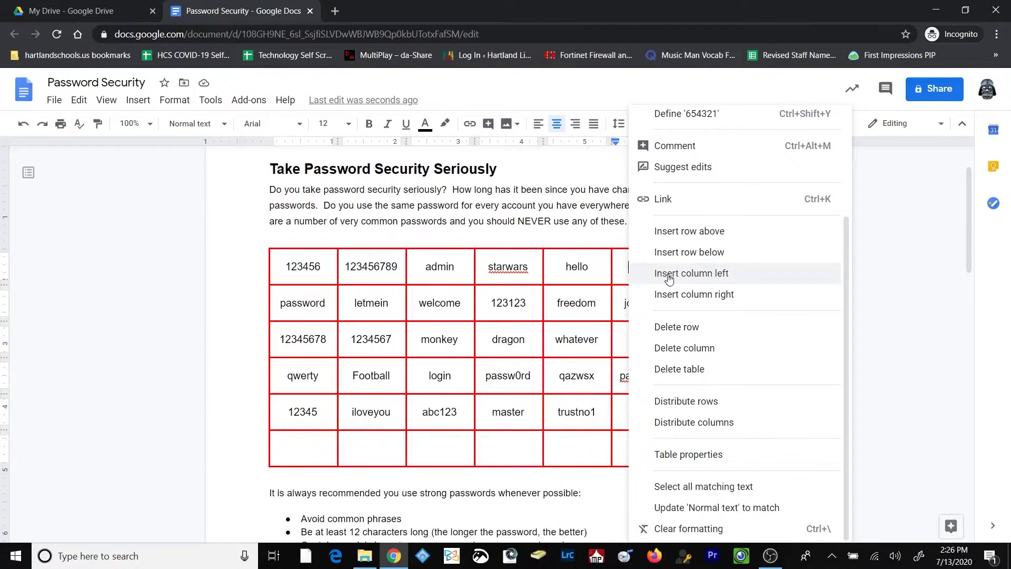
{"action": "left_click", "coordinate": [676, 299]}
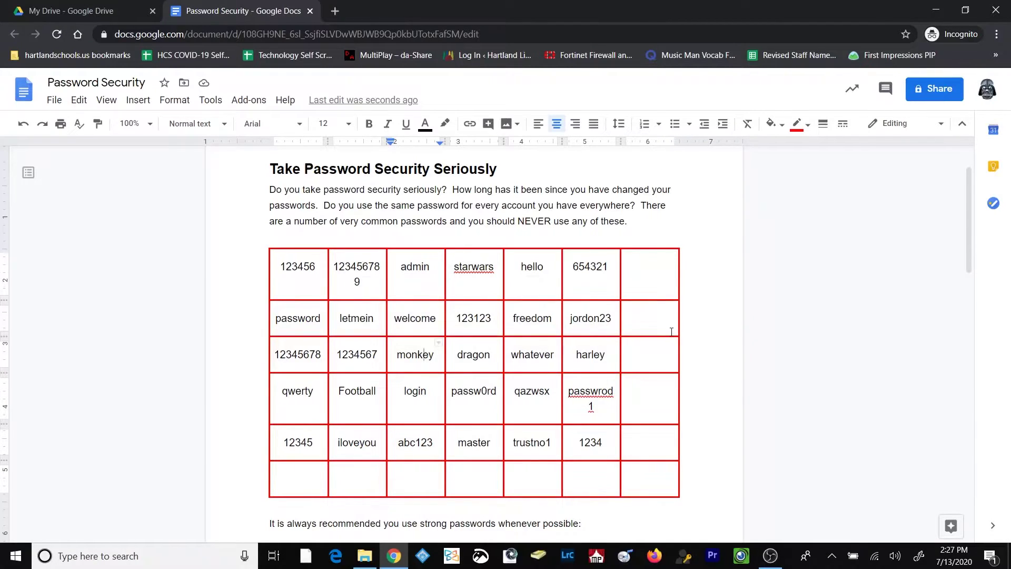
{"action": "left_click", "coordinate": [298, 316]}
Delete the empty rows, including the accidentally added one above the password row
{"action": "right_click", "coordinate": [290, 319]}
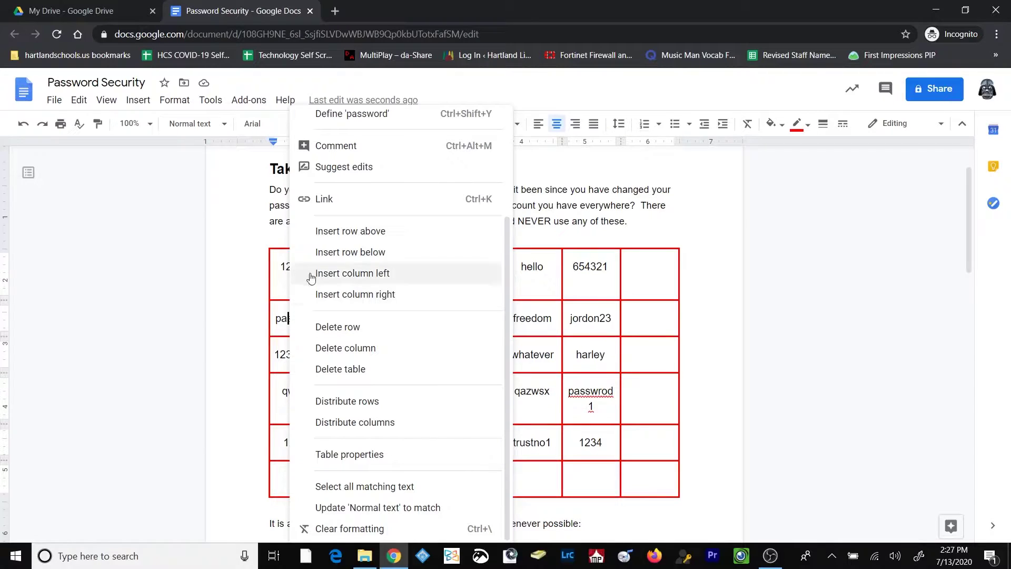
{"action": "left_click", "coordinate": [366, 233]}
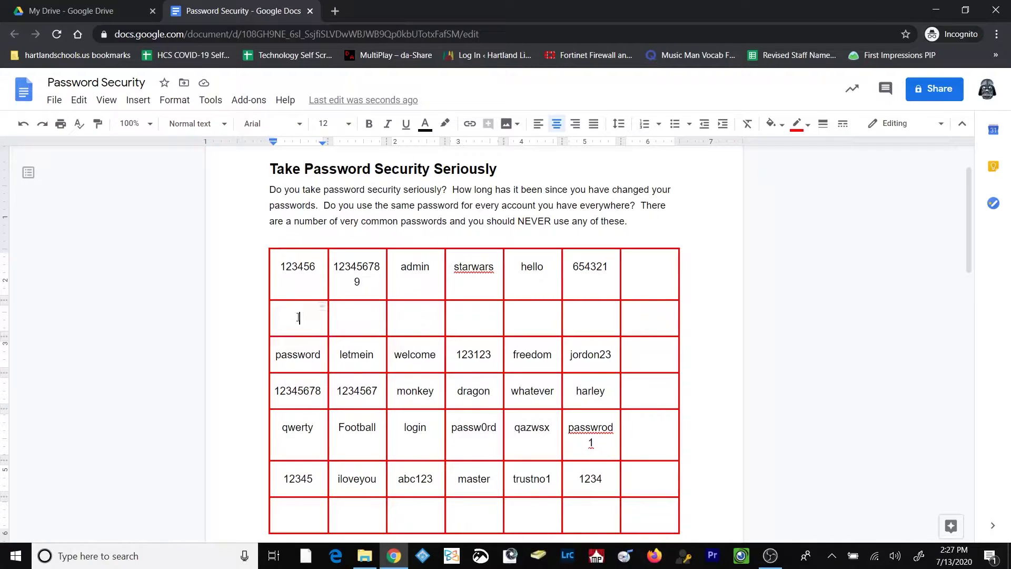
{"action": "right_click", "coordinate": [298, 321]}
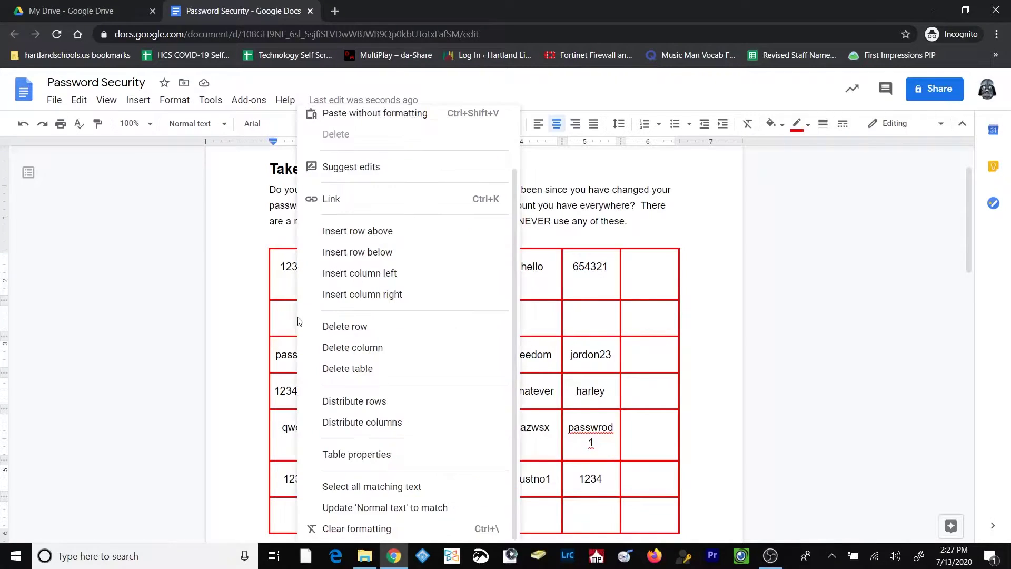
{"action": "left_click", "coordinate": [340, 327]}
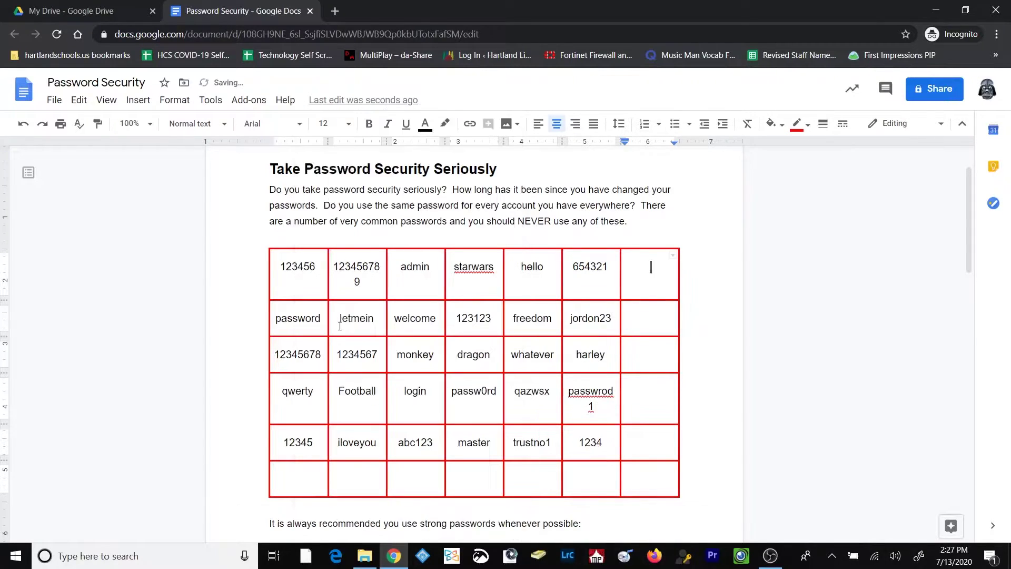
{"action": "right_click", "coordinate": [307, 478]}
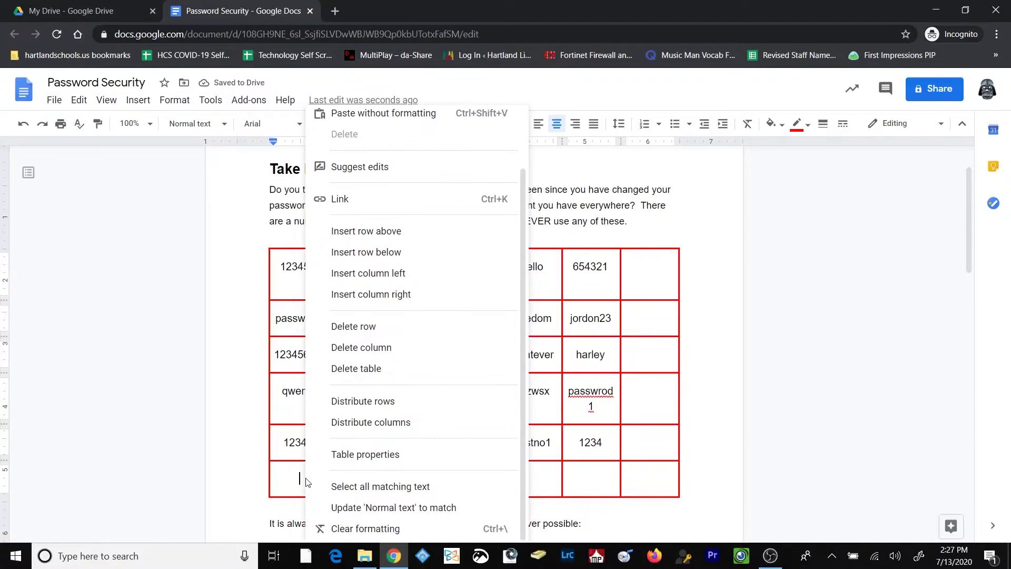
{"action": "left_click", "coordinate": [347, 326]}
Delete the empty right-hand column from the password table
{"action": "left_click", "coordinate": [652, 267]}
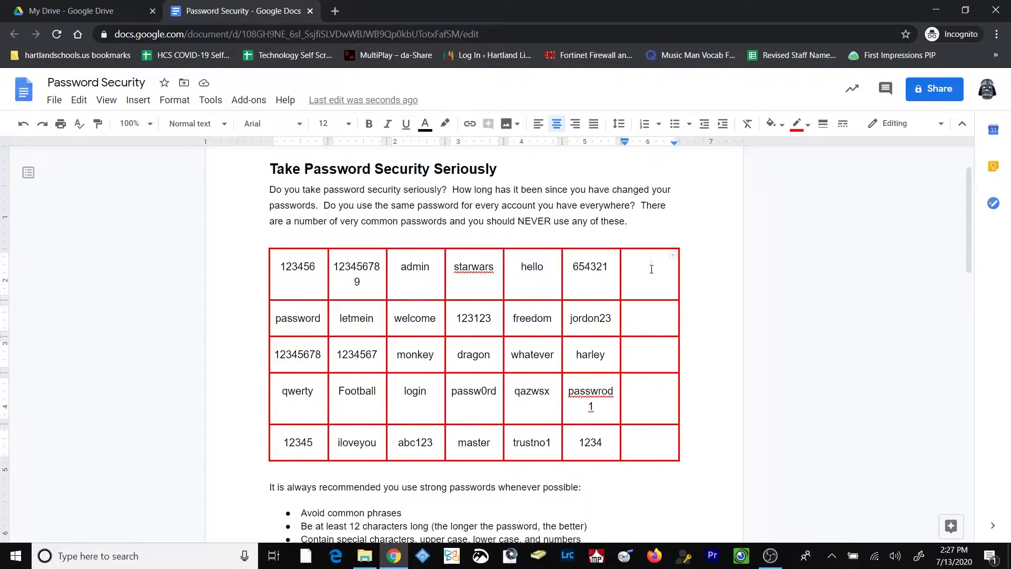
{"action": "right_click", "coordinate": [652, 270]}
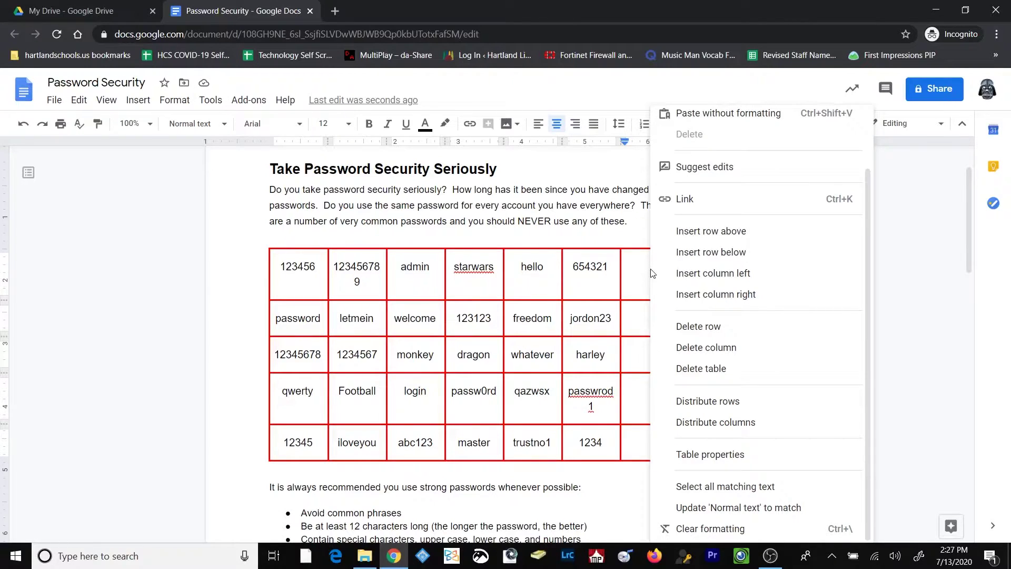
{"action": "left_click", "coordinate": [698, 348]}
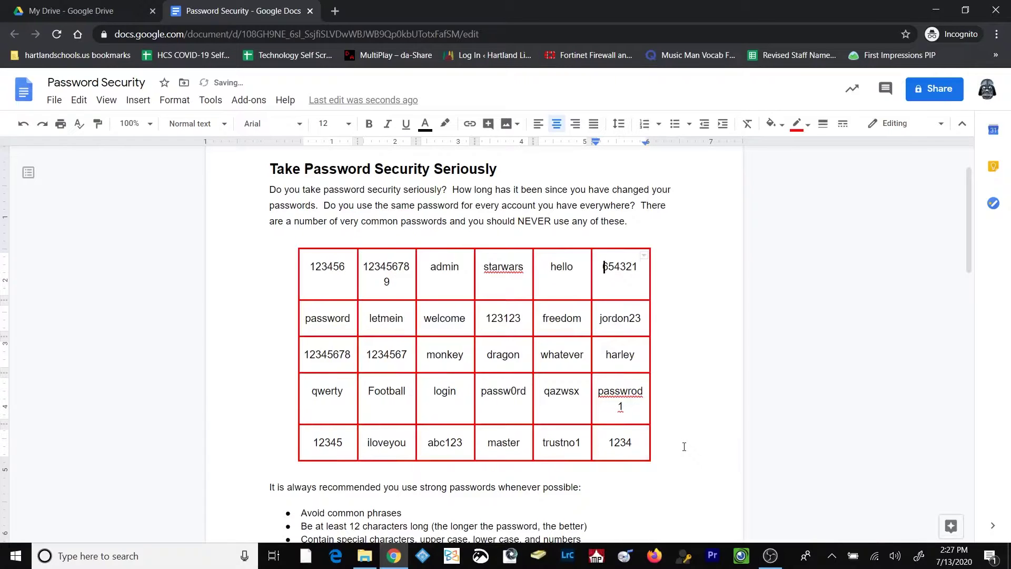
{"action": "right_click", "coordinate": [326, 394]}
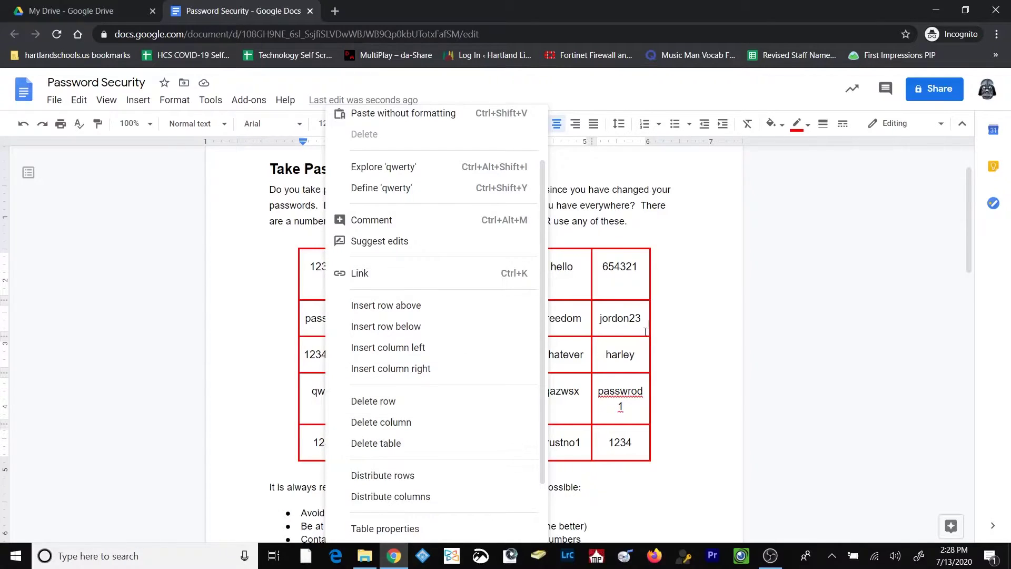
{"action": "left_click", "coordinate": [663, 323]}
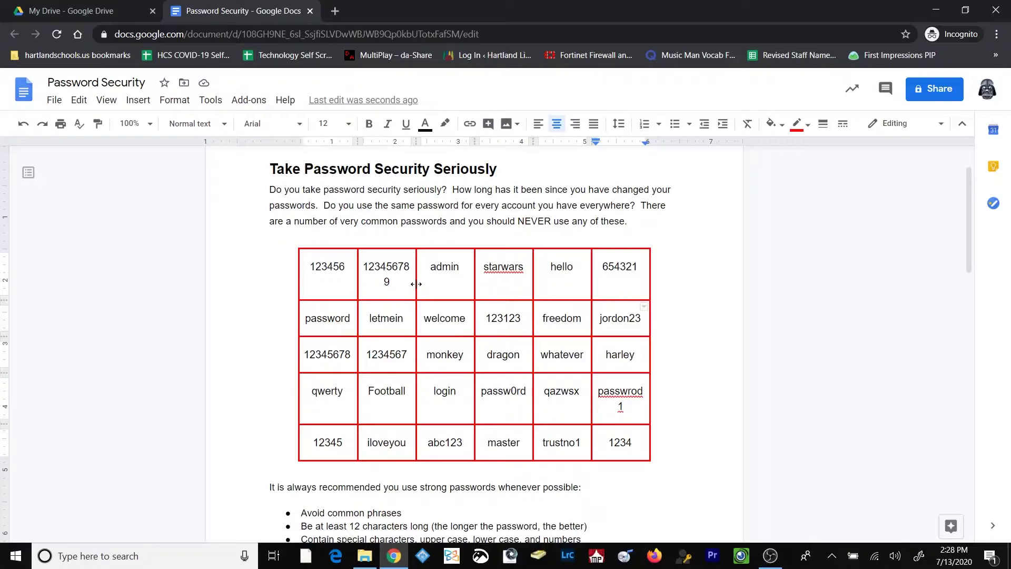
{"action": "left_click_drag", "start_coordinate": [416, 284], "coordinate": [421, 284]}
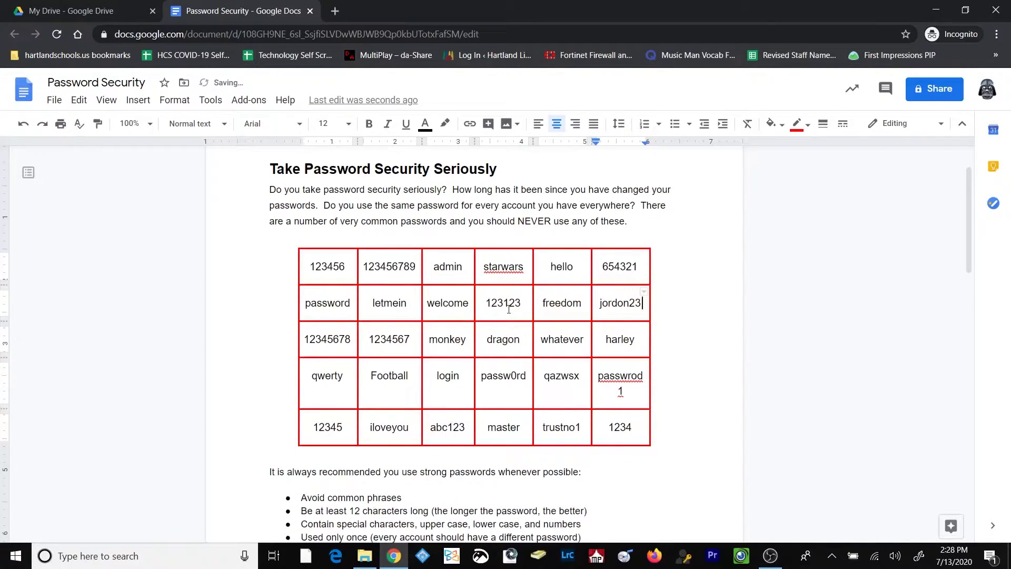
{"action": "left_click_drag", "start_coordinate": [649, 274], "coordinate": [658, 327]}
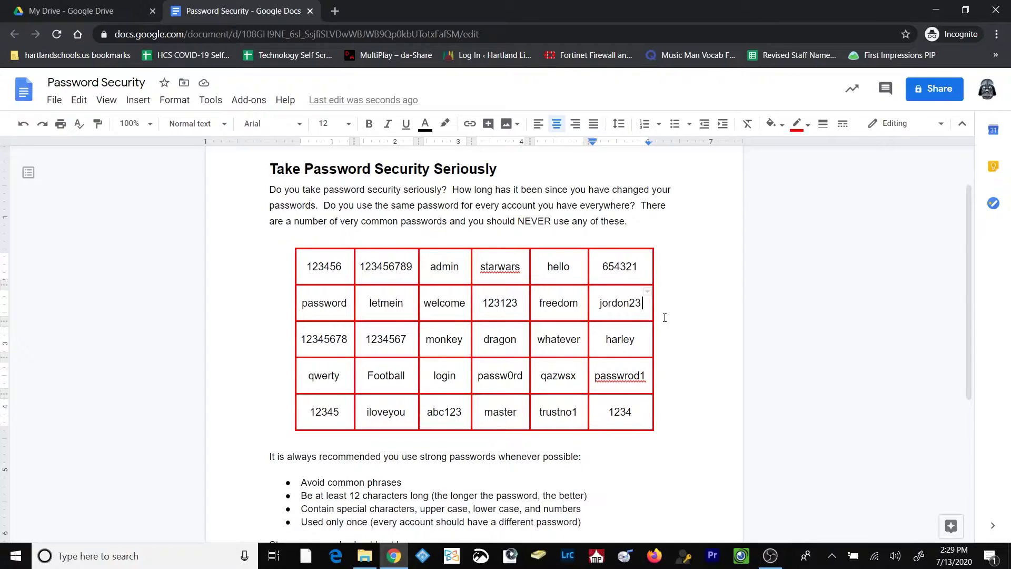
Put the cursor at the end of the 'Take Password Security Seriously' heading and show the Insert > Image options
{"action": "scroll", "coordinate": [591, 232], "scroll_direction": "up", "scroll_amount": 1}
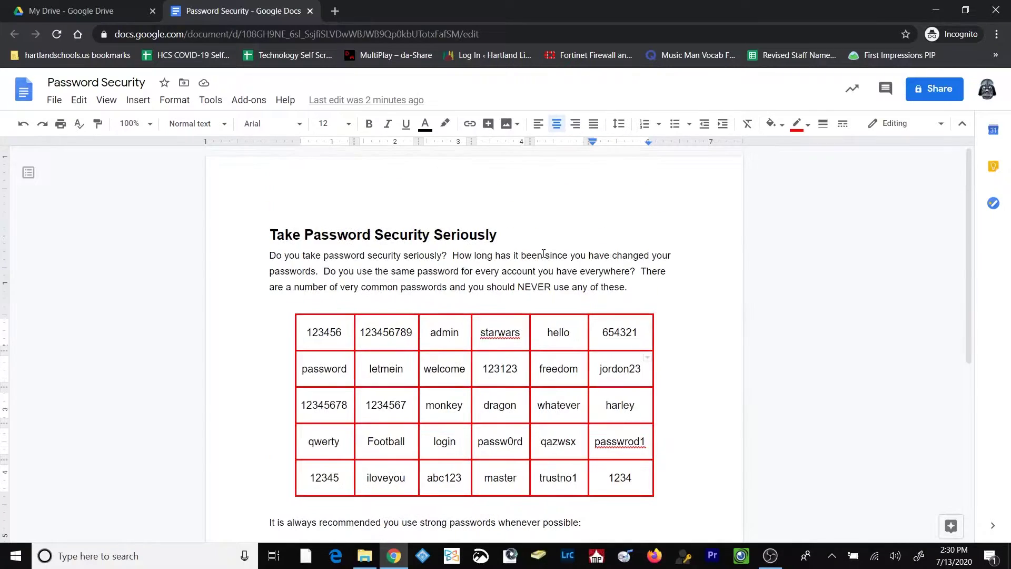
{"action": "scroll", "coordinate": [546, 253], "scroll_direction": "up", "scroll_amount": 1}
{"action": "left_click", "coordinate": [550, 237]}
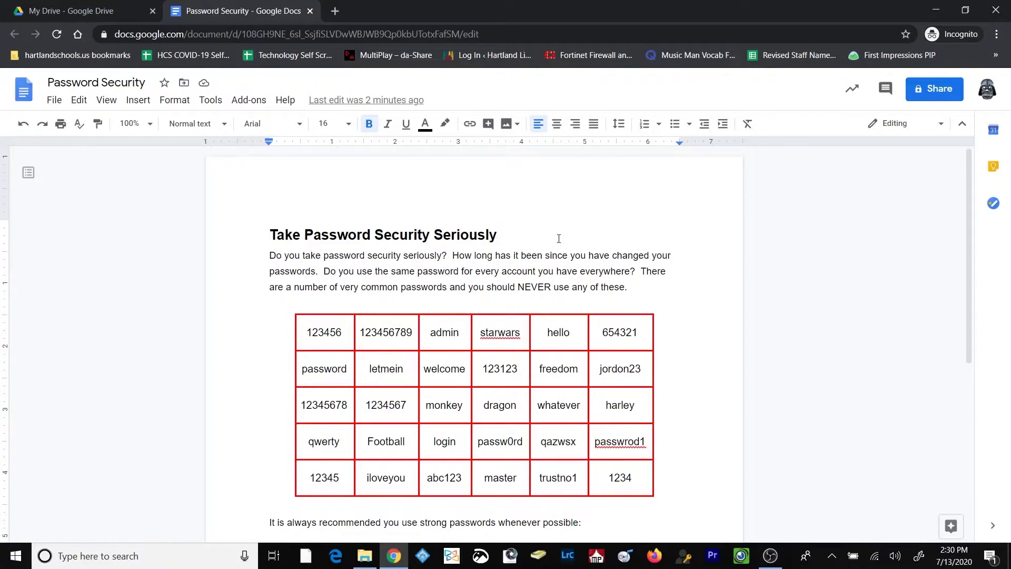
{"action": "left_click", "coordinate": [140, 103]}
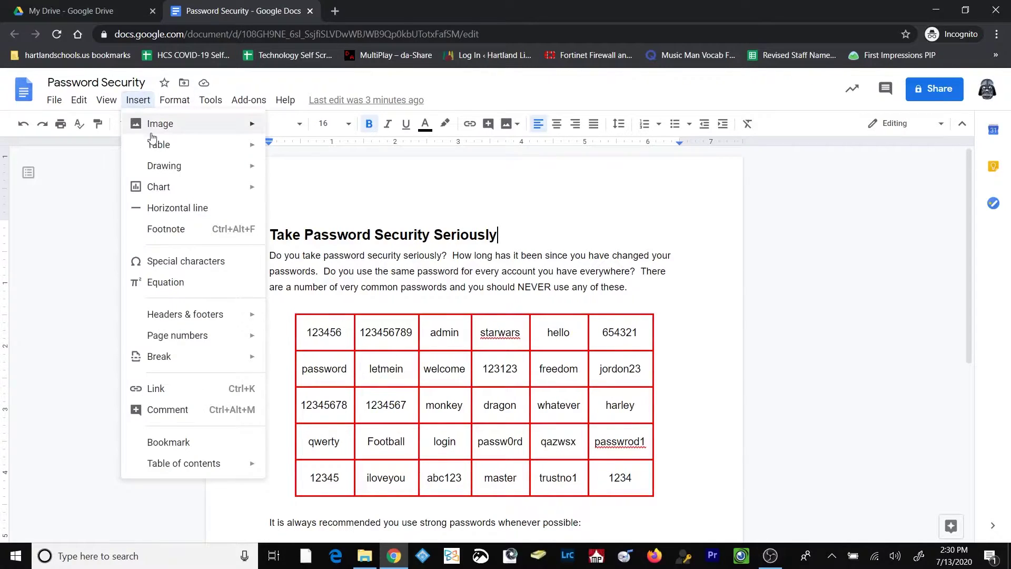
{"action": "mouse_move", "coordinate": [149, 131]}
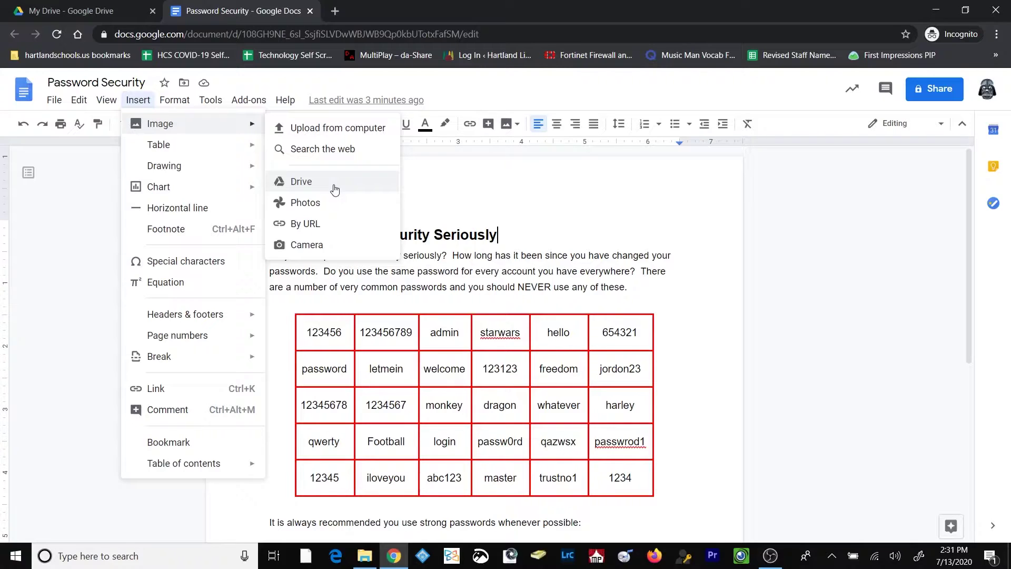
{"action": "left_click", "coordinate": [566, 230]}
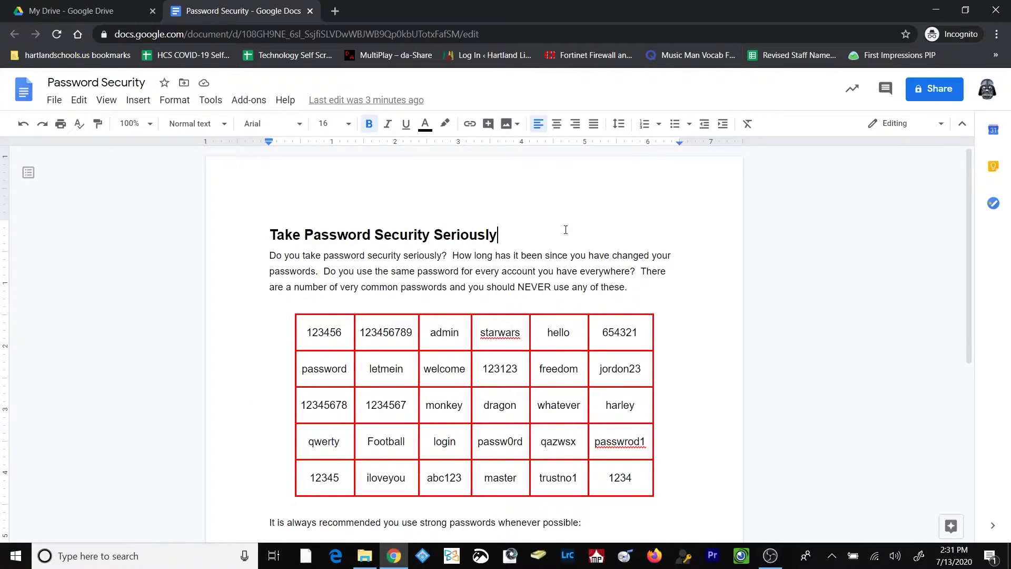
{"action": "left_click", "coordinate": [138, 100]}
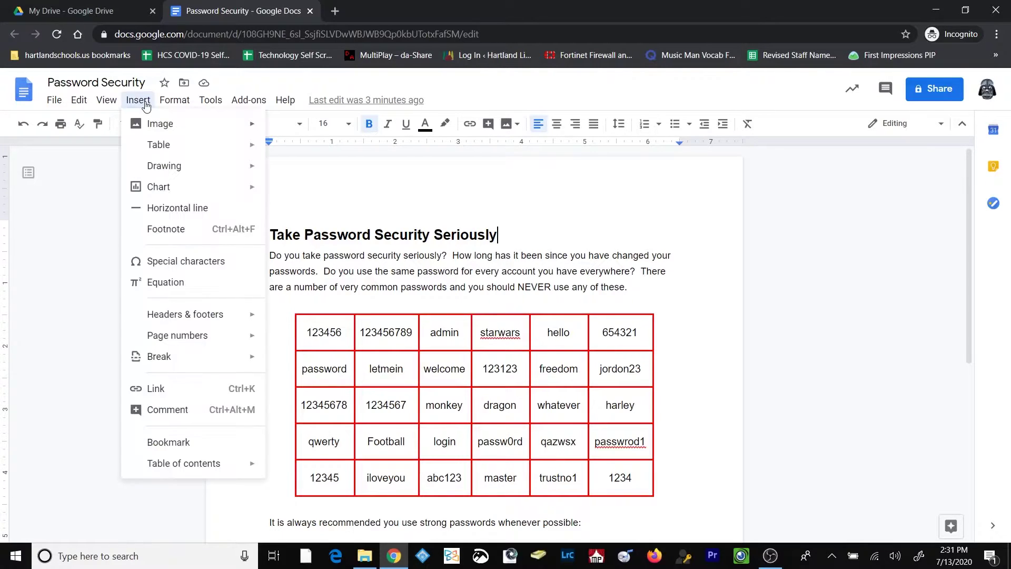
{"action": "mouse_move", "coordinate": [167, 134]}
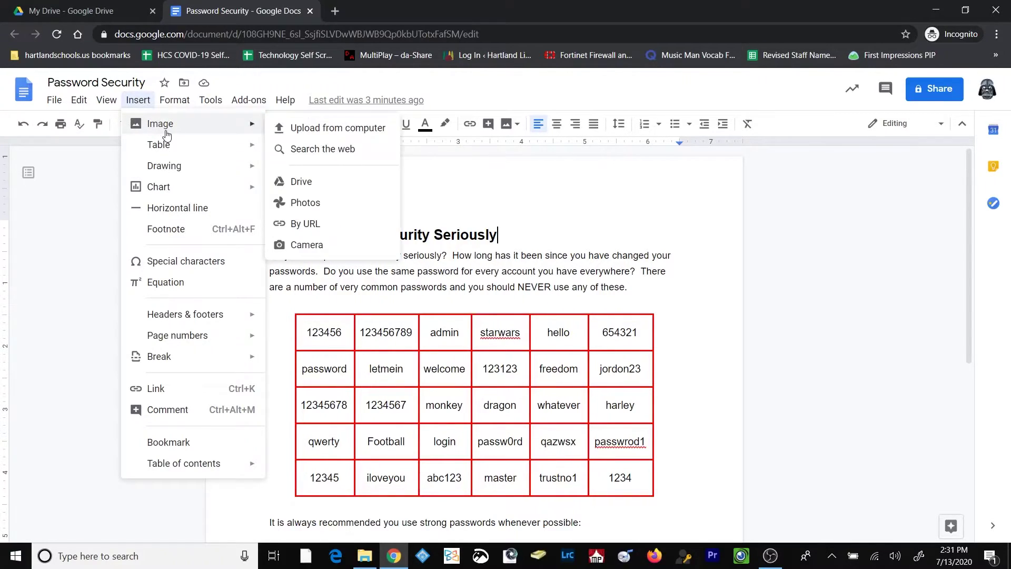
Insert the padlock photo from the My Drive '09 IMAGES' folder
{"action": "left_click", "coordinate": [326, 184]}
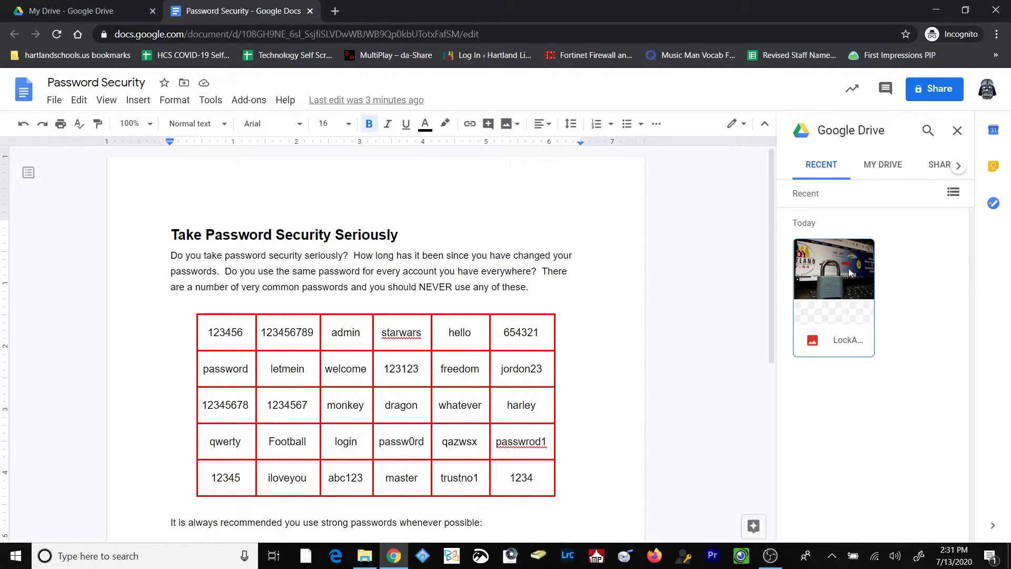
{"action": "left_click", "coordinate": [882, 166]}
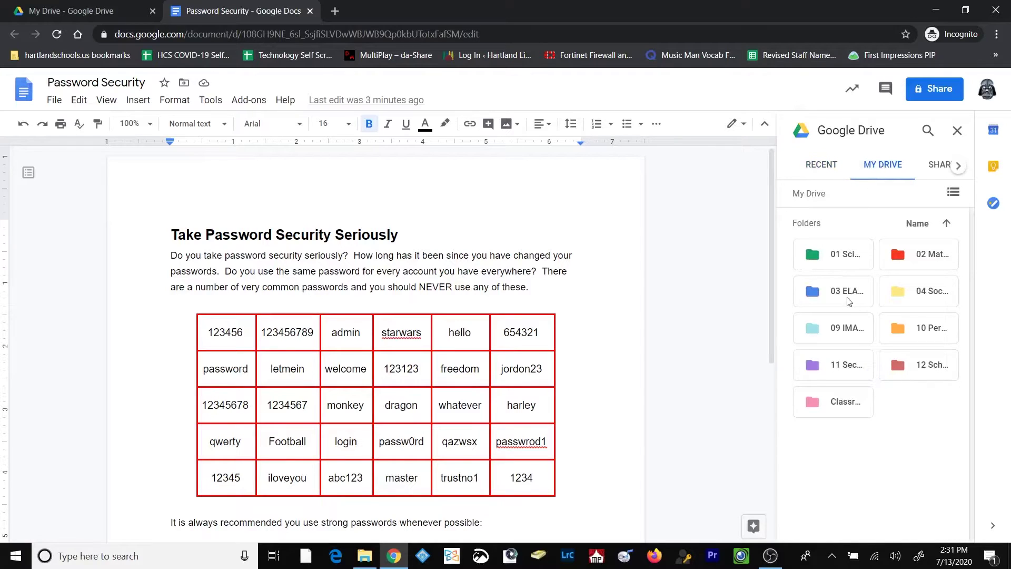
{"action": "left_click", "coordinate": [842, 328]}
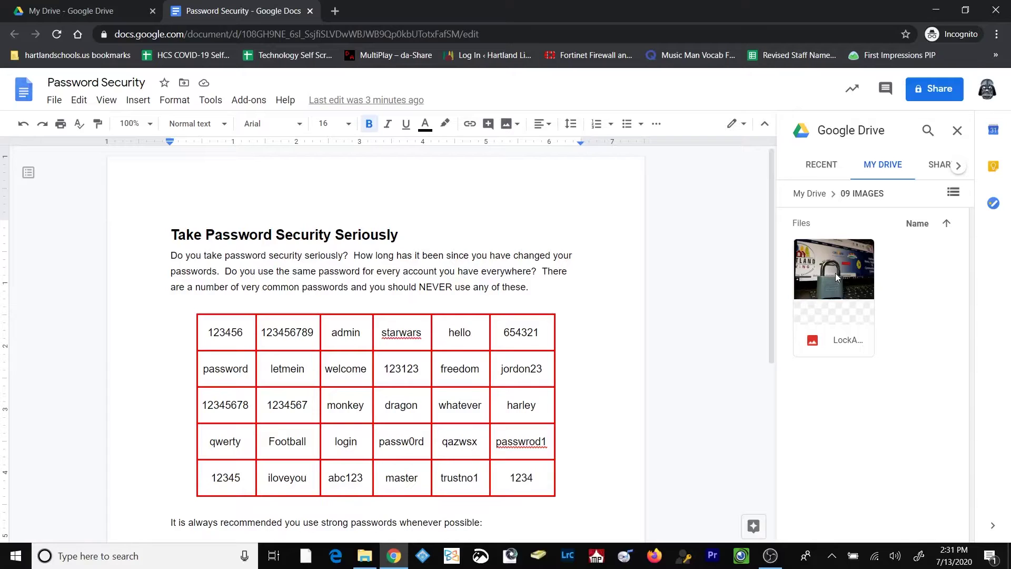
{"action": "left_click", "coordinate": [834, 272]}
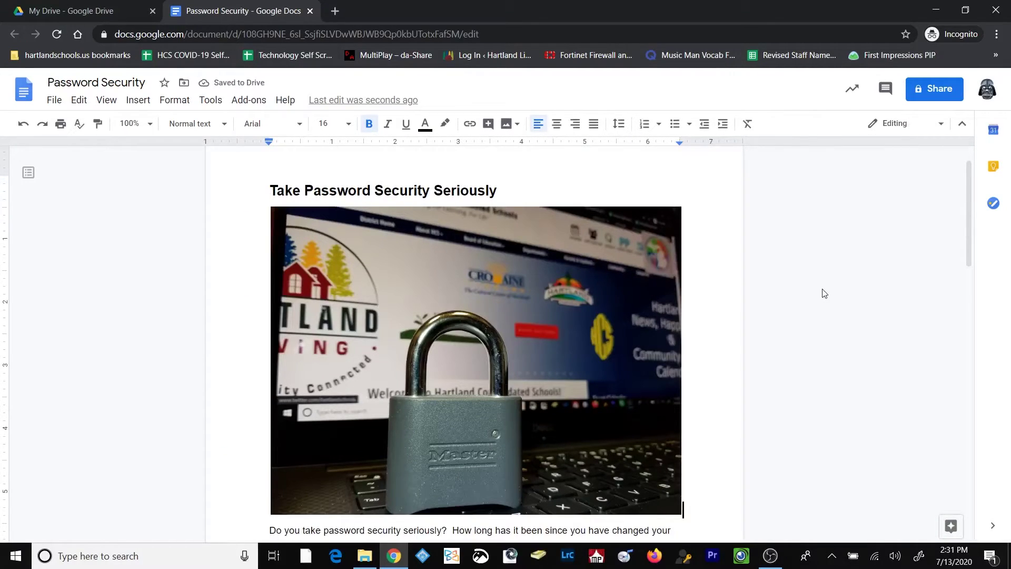
Shrink the padlock image, set it to wrap text, and move it beside the heading, slightly enlarged
{"action": "left_click", "coordinate": [429, 348]}
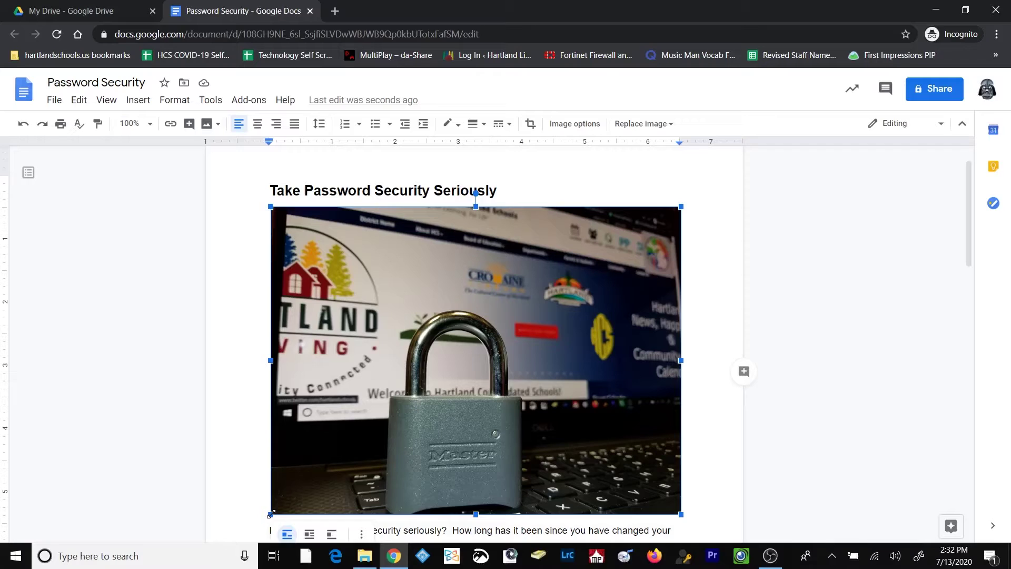
{"action": "left_click_drag", "start_coordinate": [271, 514], "coordinate": [530, 249]}
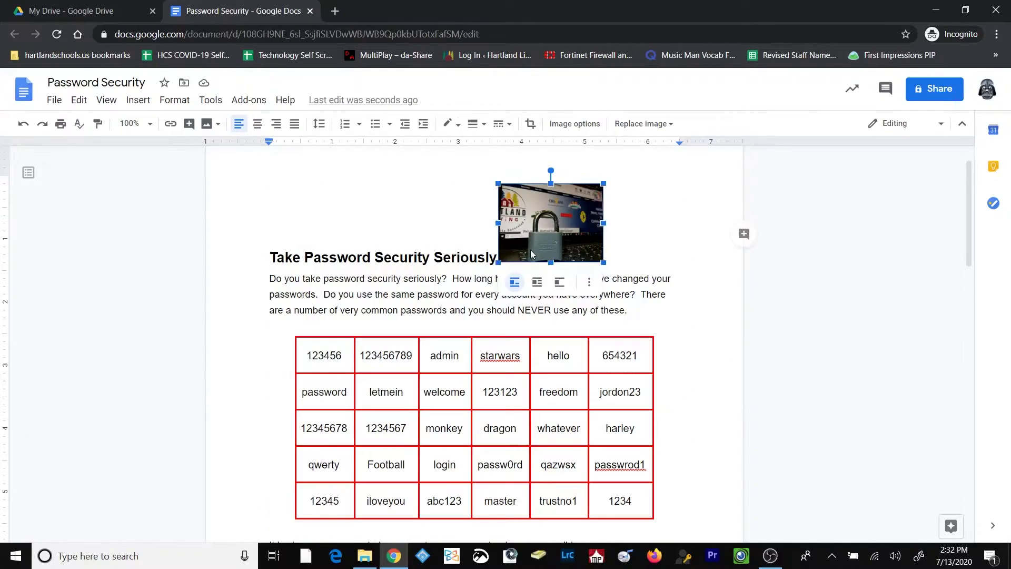
{"action": "left_click", "coordinate": [537, 283]}
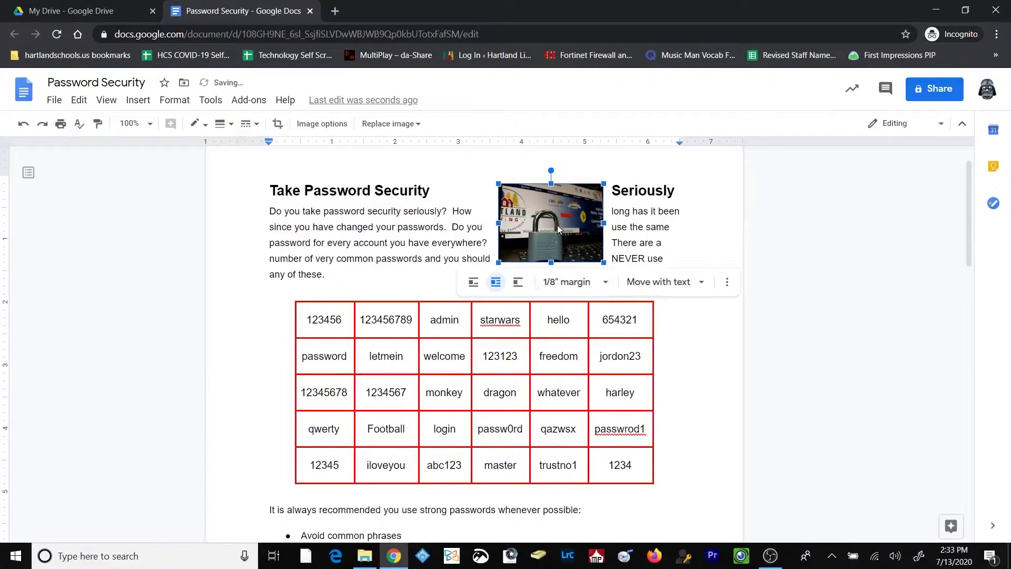
{"action": "left_click_drag", "start_coordinate": [549, 222], "coordinate": [621, 224]}
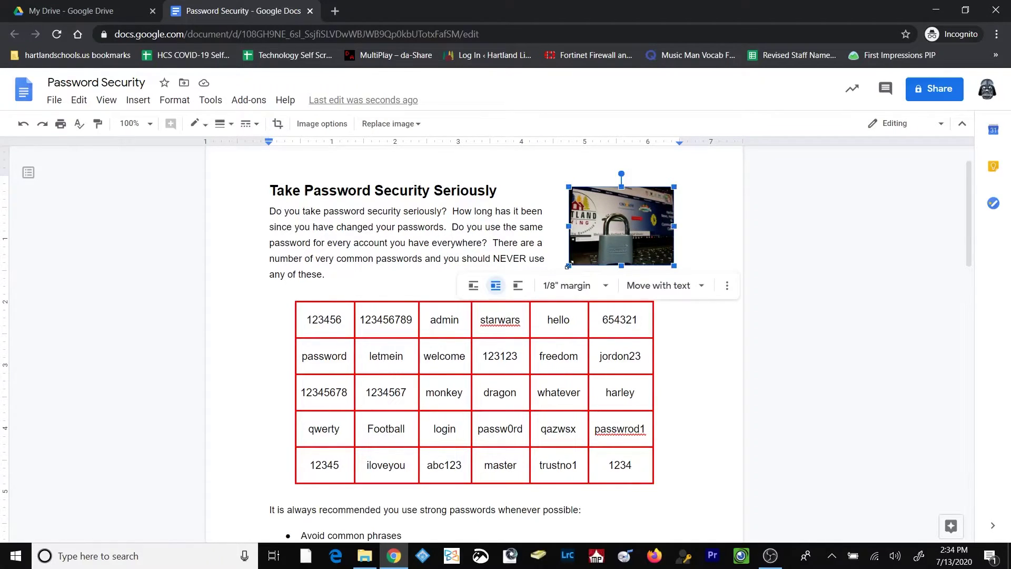
{"action": "left_click_drag", "start_coordinate": [568, 265], "coordinate": [546, 282]}
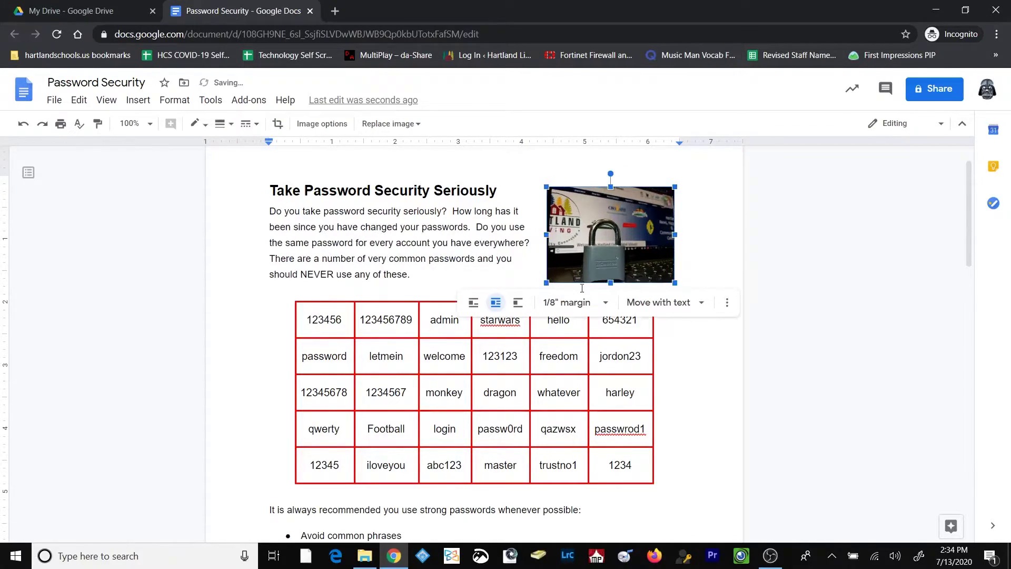
Crop a strip off the right side of the padlock image
{"action": "left_click", "coordinate": [719, 231]}
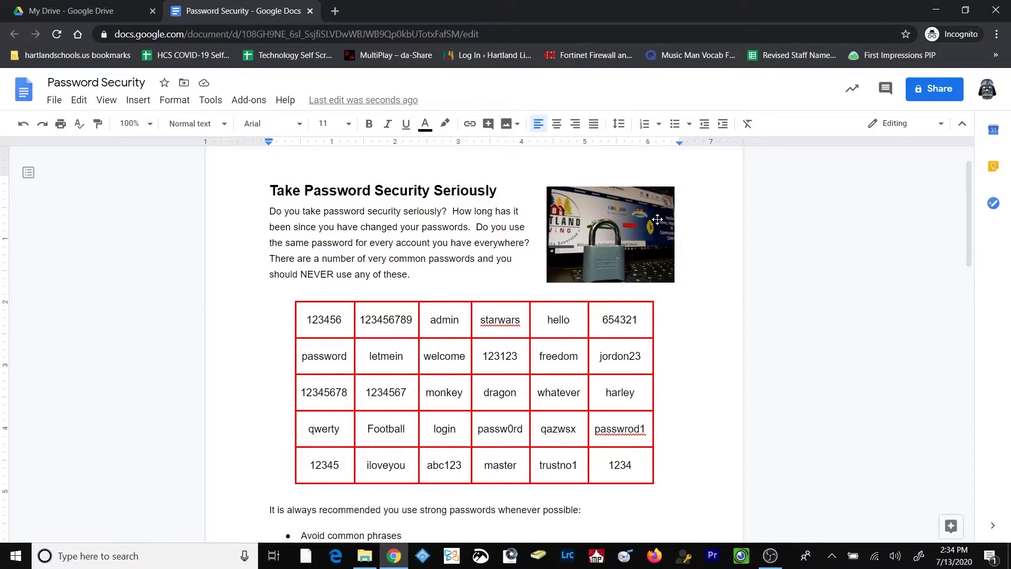
{"action": "left_click", "coordinate": [659, 219]}
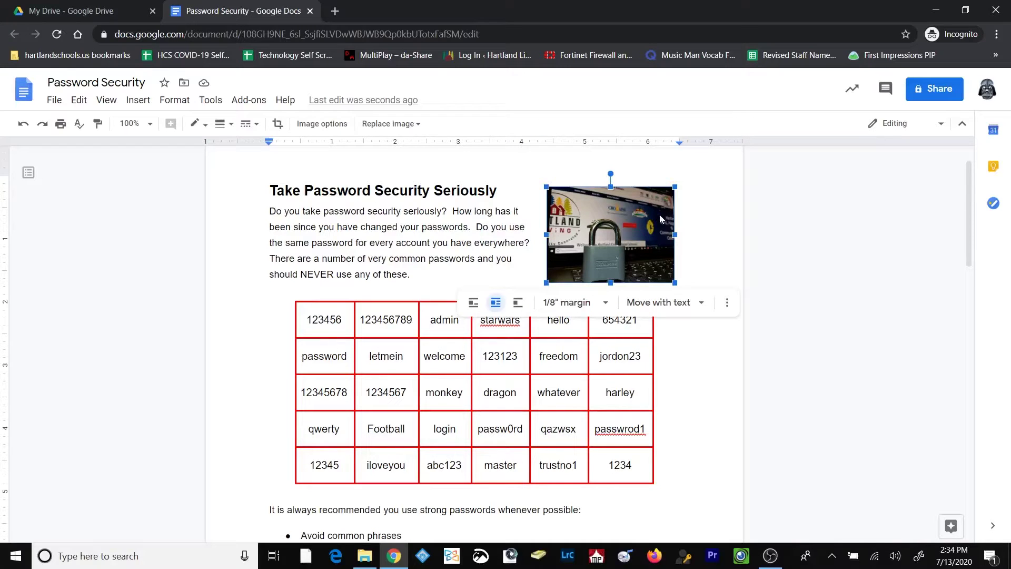
{"action": "left_click", "coordinate": [705, 192]}
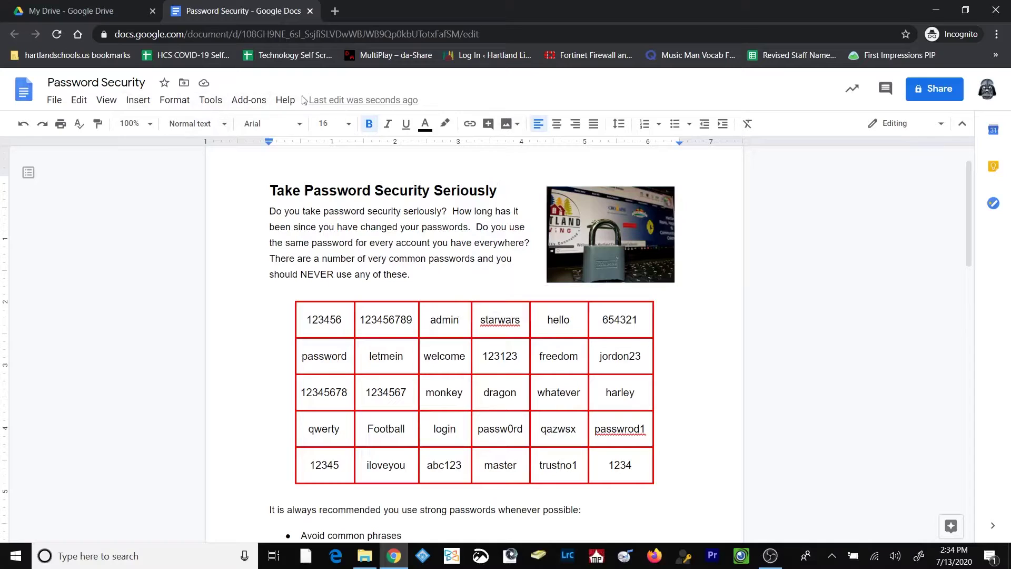
{"action": "left_click", "coordinate": [630, 212]}
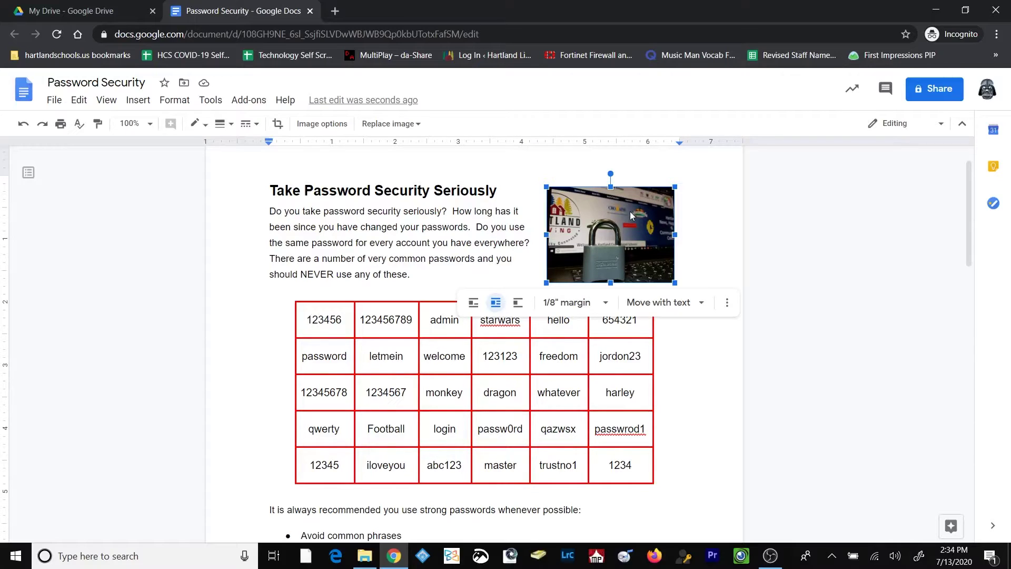
{"action": "left_click", "coordinate": [277, 125]}
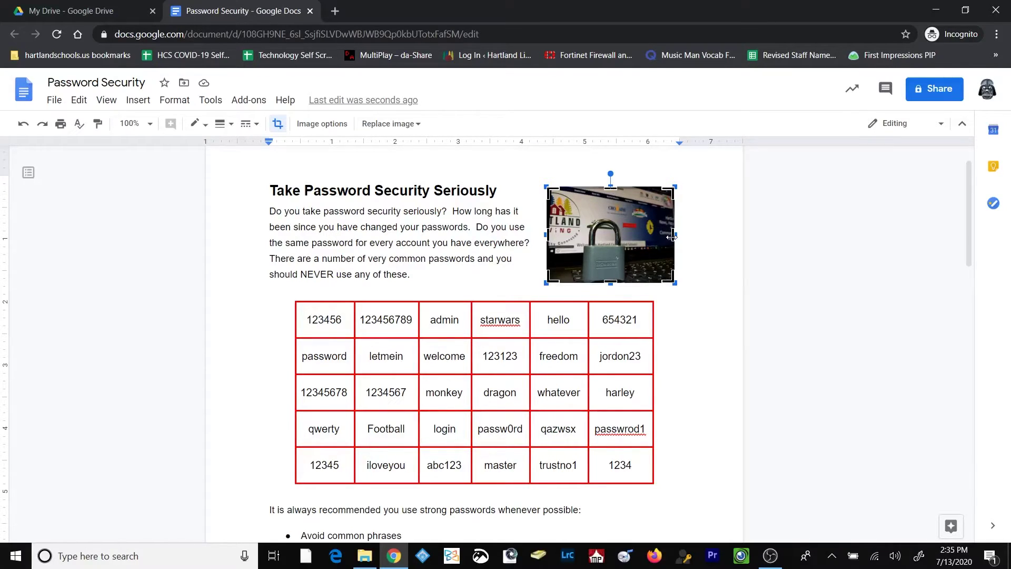
{"action": "left_click_drag", "start_coordinate": [672, 237], "coordinate": [636, 236]}
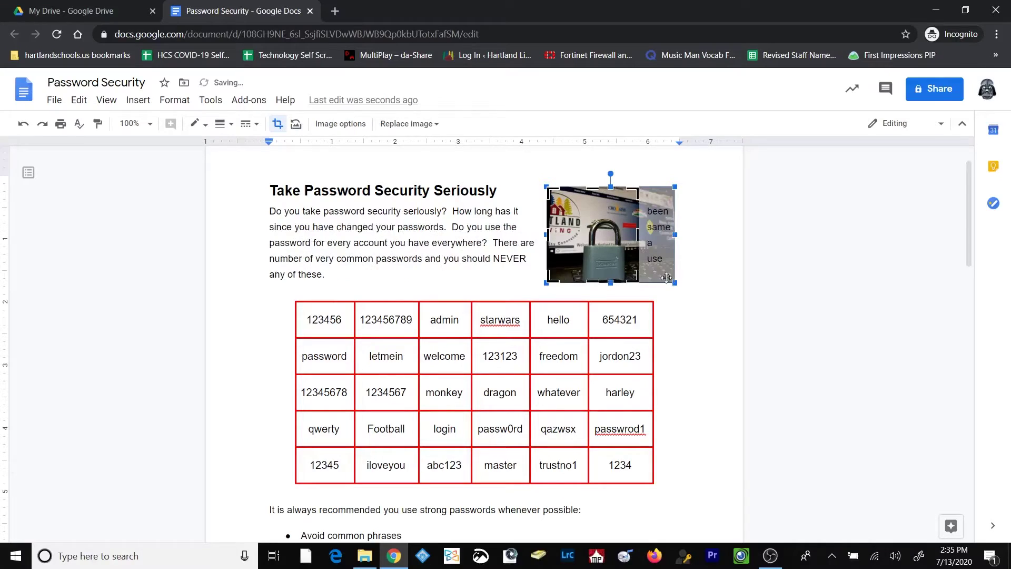
{"action": "left_click", "coordinate": [706, 270]}
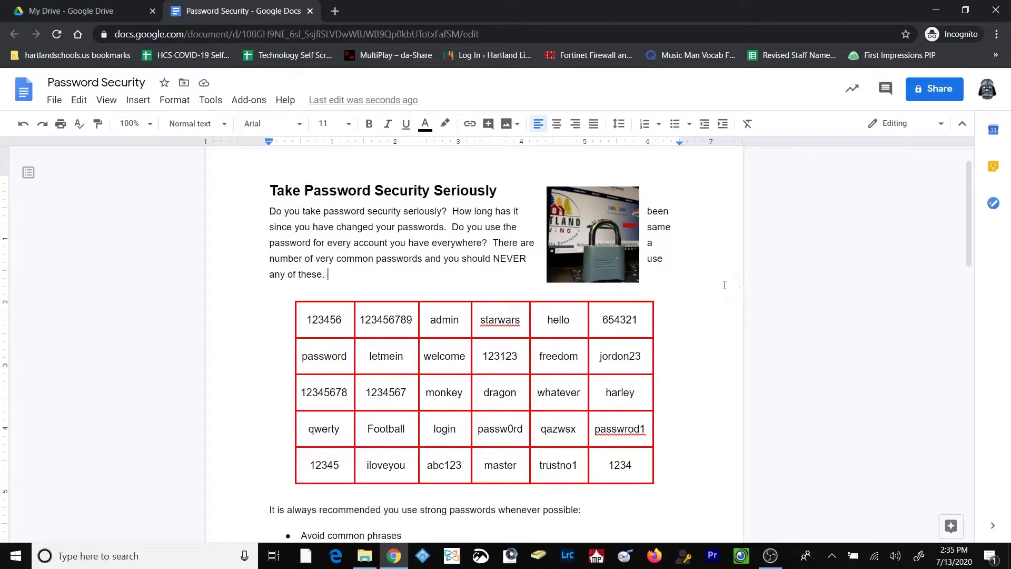
Restore the uncropped padlock image, then trim its top edge instead
{"action": "left_click", "coordinate": [617, 253]}
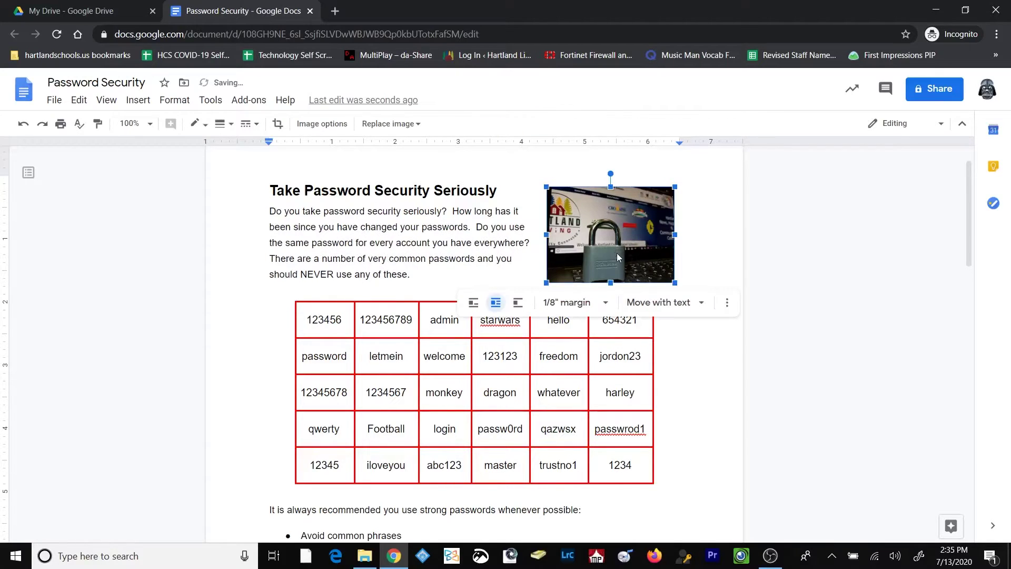
{"action": "left_click", "coordinate": [633, 251]}
{"action": "left_click", "coordinate": [277, 125]}
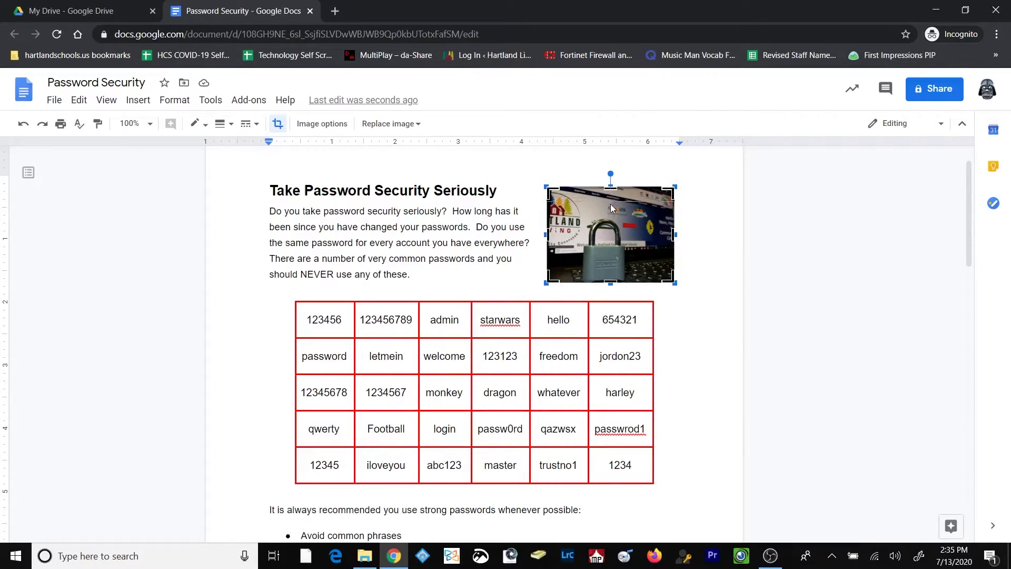
{"action": "left_click_drag", "start_coordinate": [610, 204], "coordinate": [610, 220]}
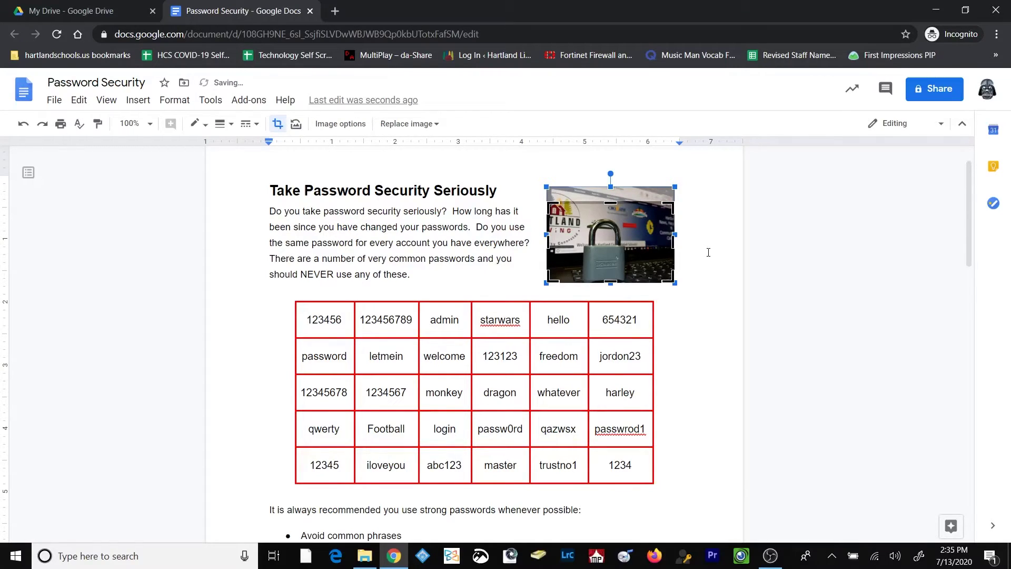
{"action": "left_click", "coordinate": [708, 252]}
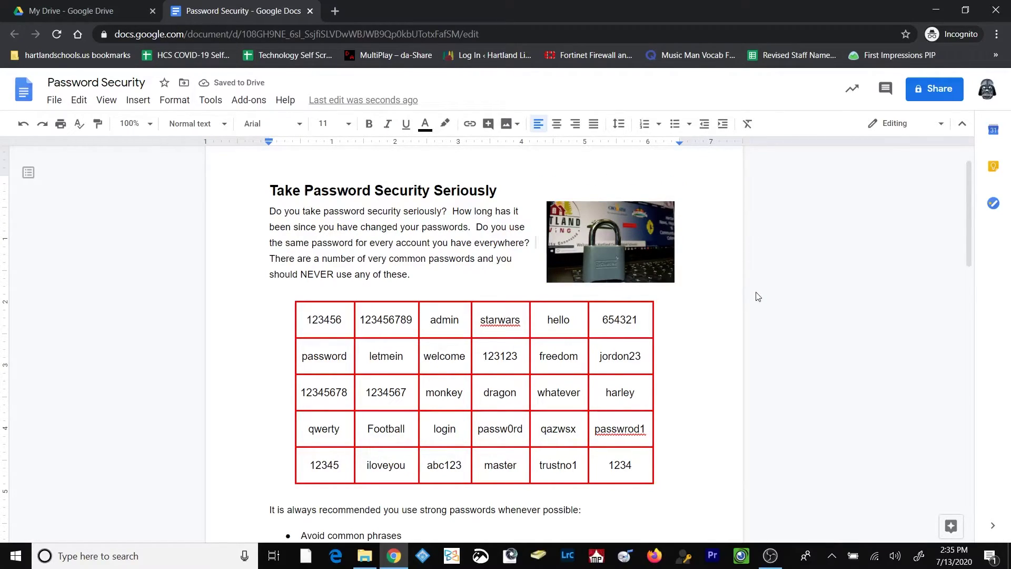
In the padlock image's size and rotation options, rotate it through 90° steps back upright
{"action": "left_click", "coordinate": [602, 213]}
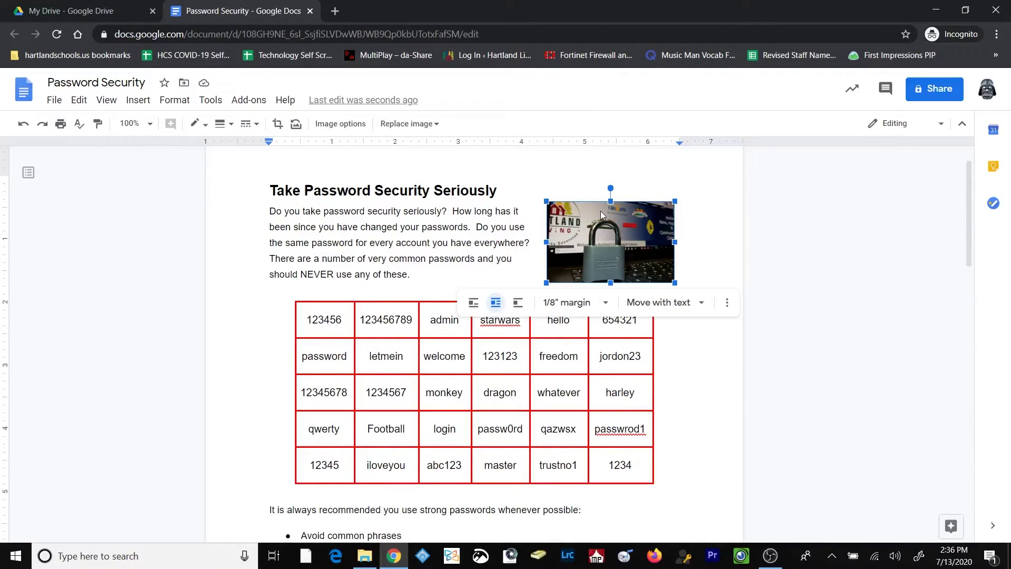
{"action": "left_click", "coordinate": [342, 127]}
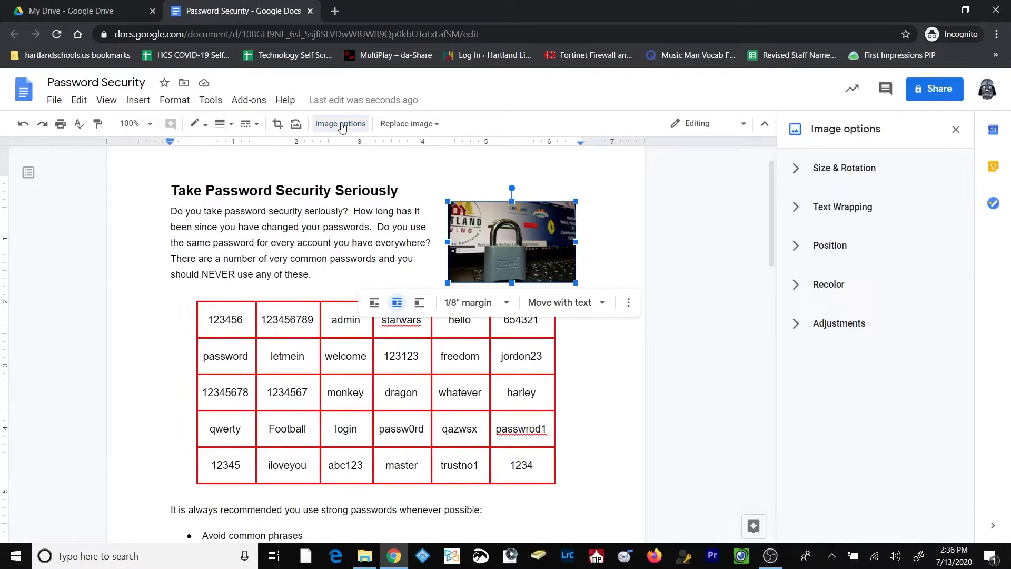
{"action": "left_click", "coordinate": [796, 169]}
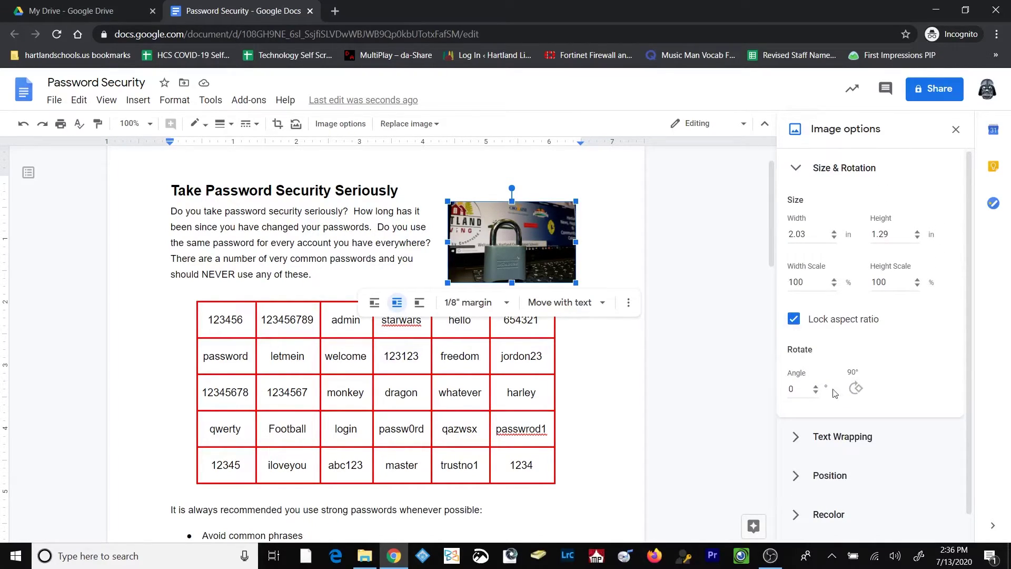
{"action": "left_click", "coordinate": [855, 389]}
{"action": "left_click", "coordinate": [856, 389]}
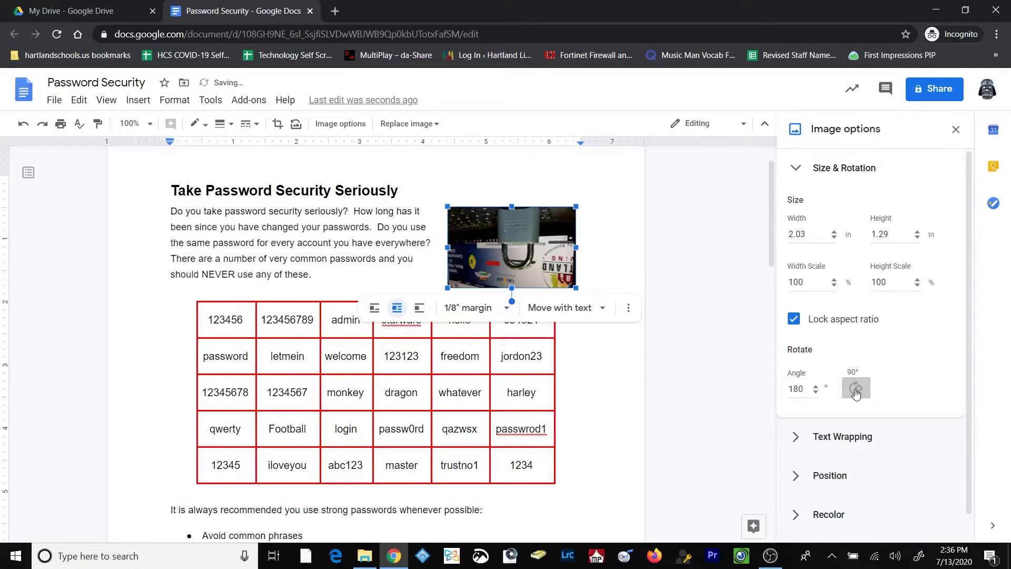
{"action": "left_click", "coordinate": [855, 389]}
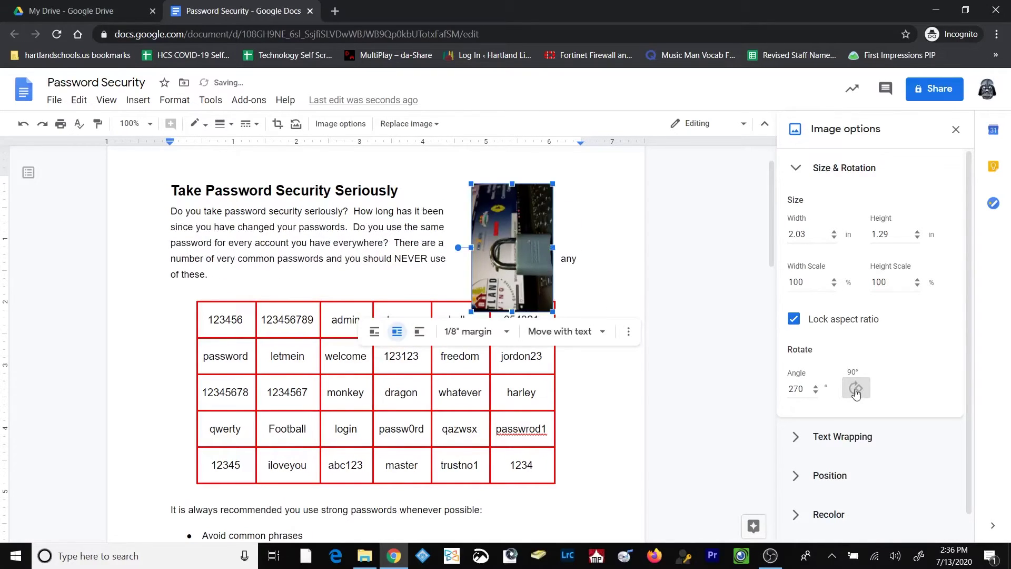
{"action": "left_click", "coordinate": [855, 390]}
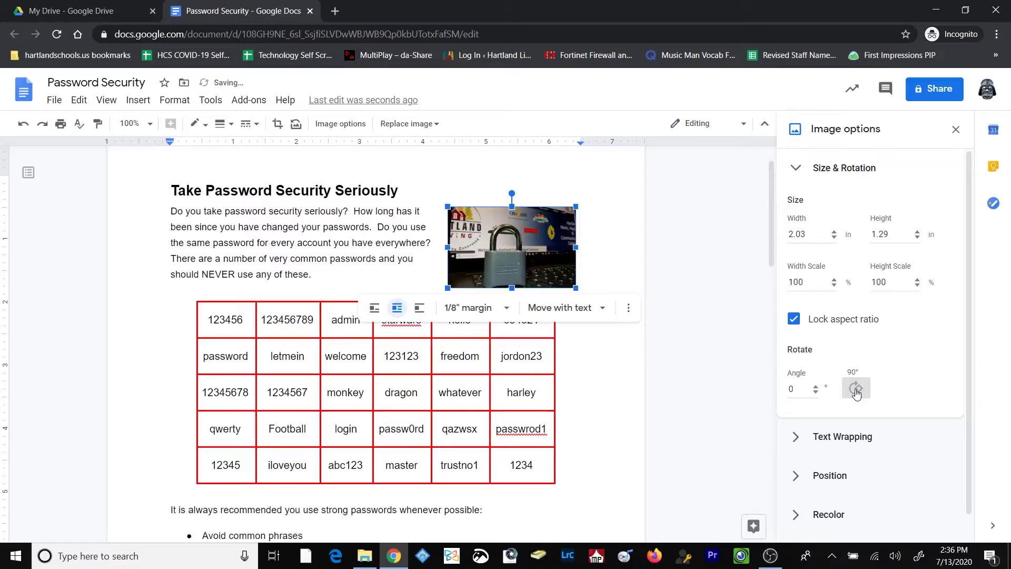
Tilt the image to 17°, return its angle to 0°, and show Text Wrapping
{"action": "left_click", "coordinate": [816, 388]}
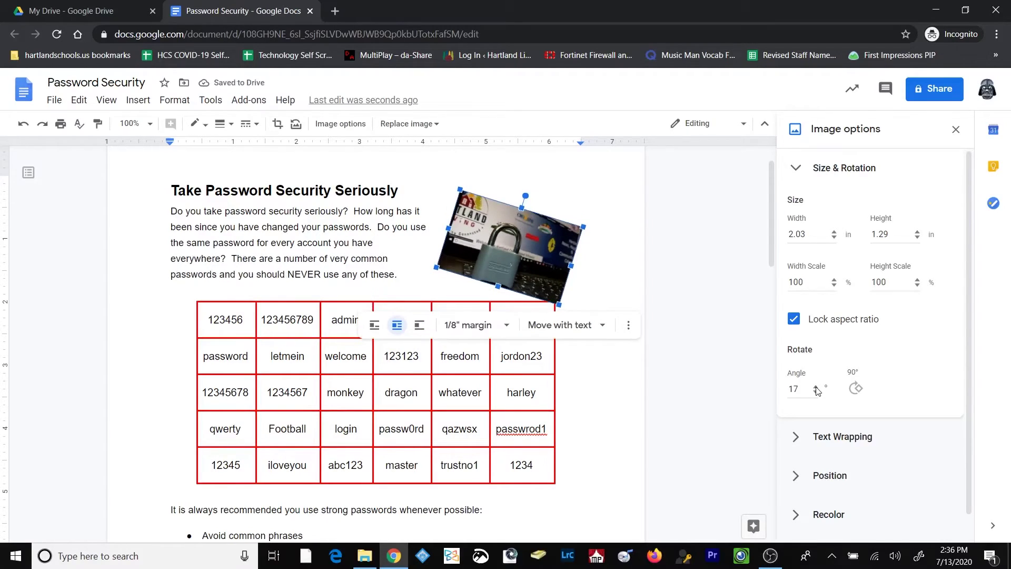
{"action": "left_click", "coordinate": [817, 394]}
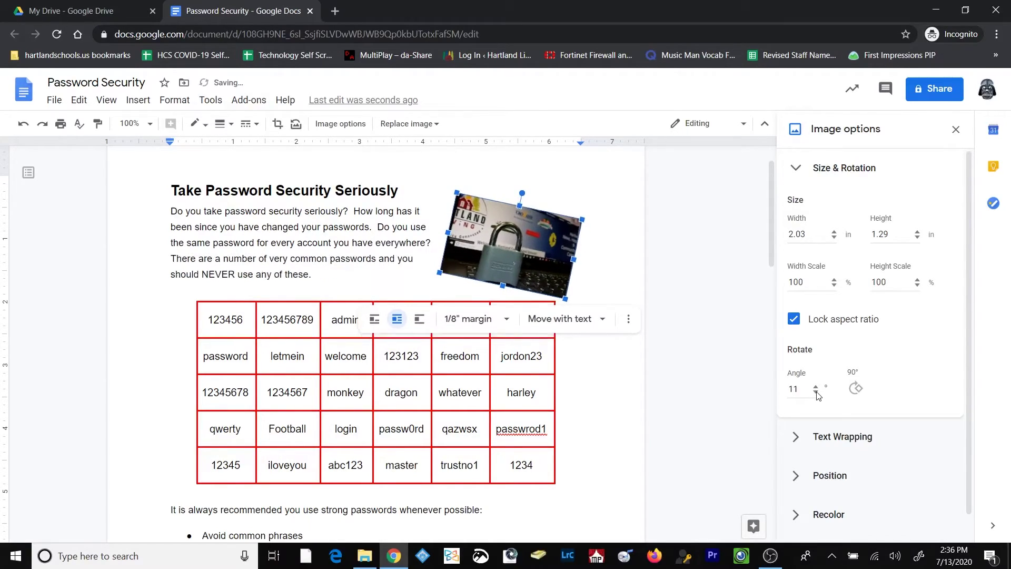
{"action": "left_click", "coordinate": [817, 394]}
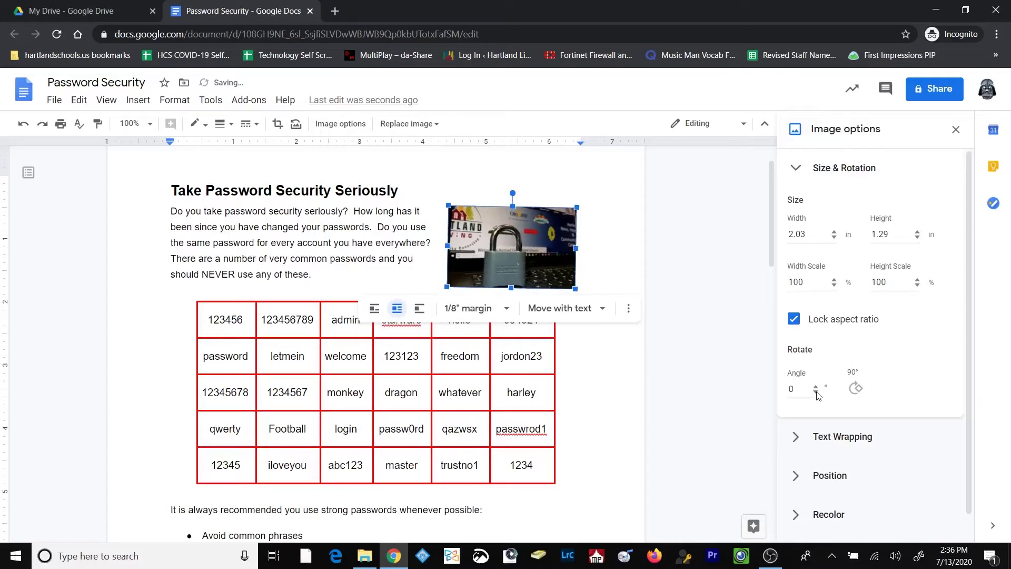
{"action": "left_click", "coordinate": [842, 436]}
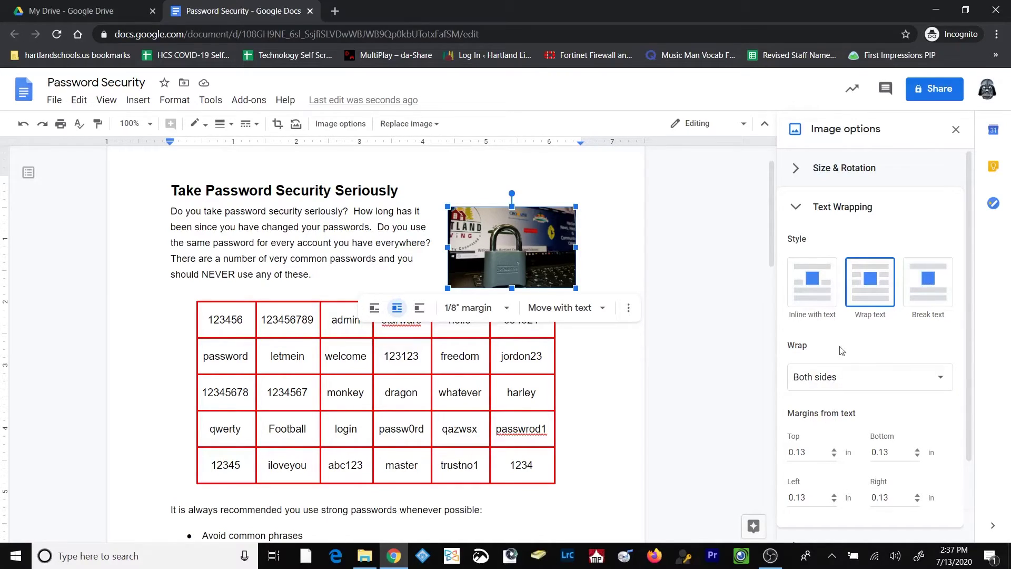
Collapse Text Wrapping and show Position: Move with text, X 4.39 in, Y 0.49 in
{"action": "left_click", "coordinate": [801, 209]}
{"action": "left_click", "coordinate": [827, 246]}
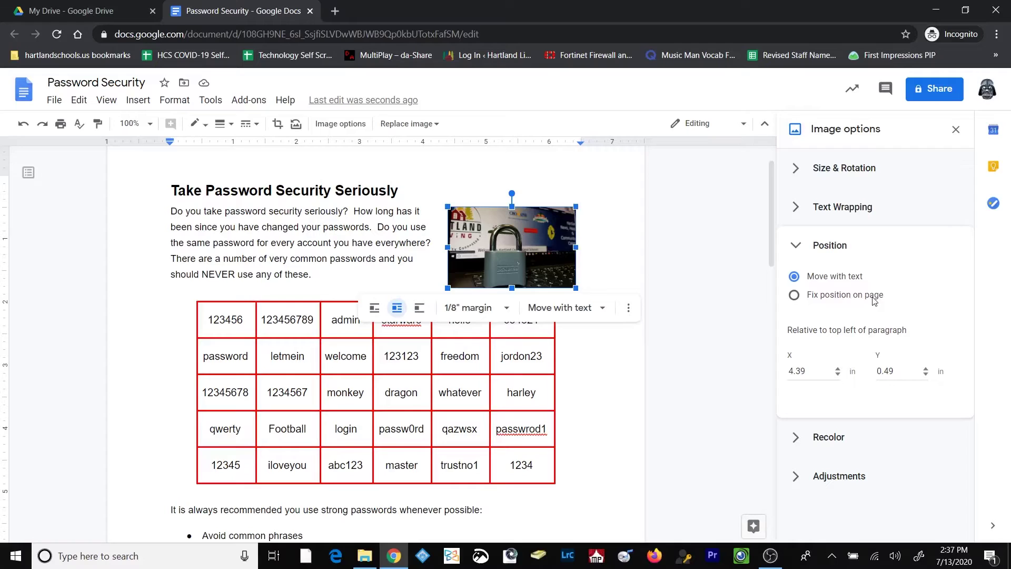
Browse the padlock image's Recolor presets, leaving No recolor applied
{"action": "left_click", "coordinate": [796, 246]}
{"action": "left_click", "coordinate": [795, 287]}
{"action": "left_click", "coordinate": [865, 322]}
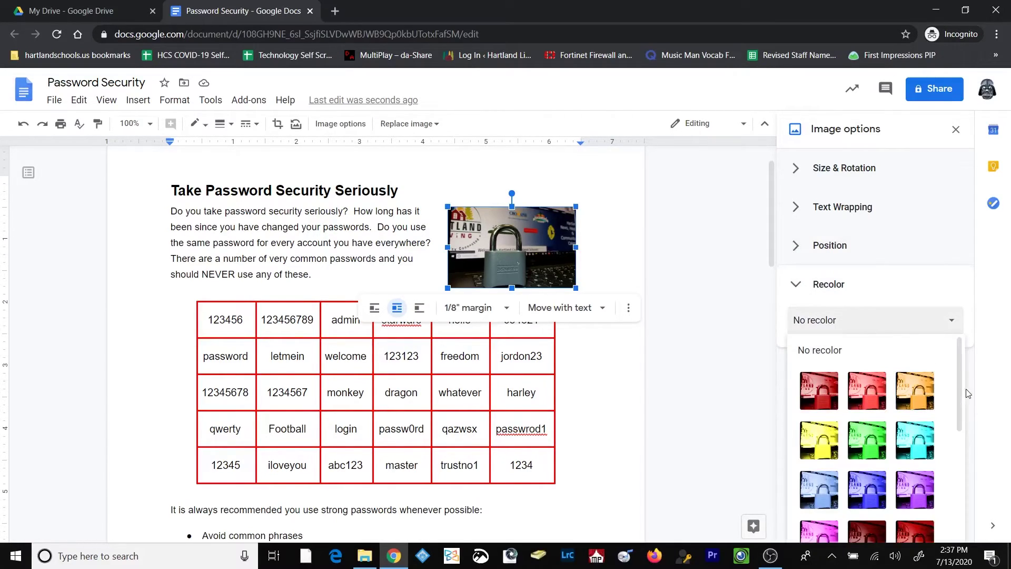
{"action": "left_click_drag", "start_coordinate": [961, 385], "coordinate": [981, 520]}
Experiment with the image's transparency and brightness sliders, then reset the adjustments to default
{"action": "left_click", "coordinate": [796, 284]}
{"action": "left_click", "coordinate": [796, 327]}
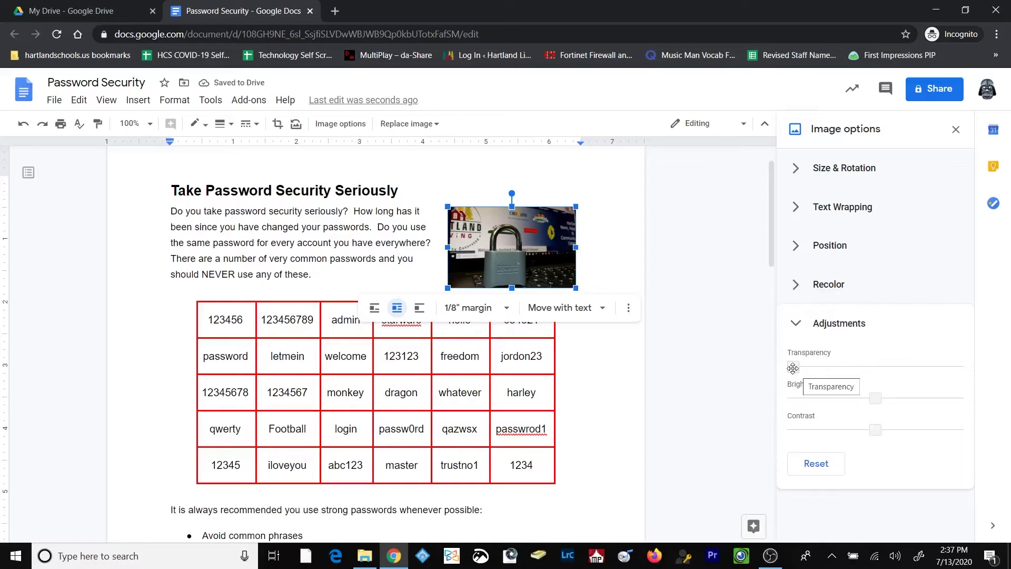
{"action": "left_click_drag", "start_coordinate": [793, 367], "coordinate": [866, 366]}
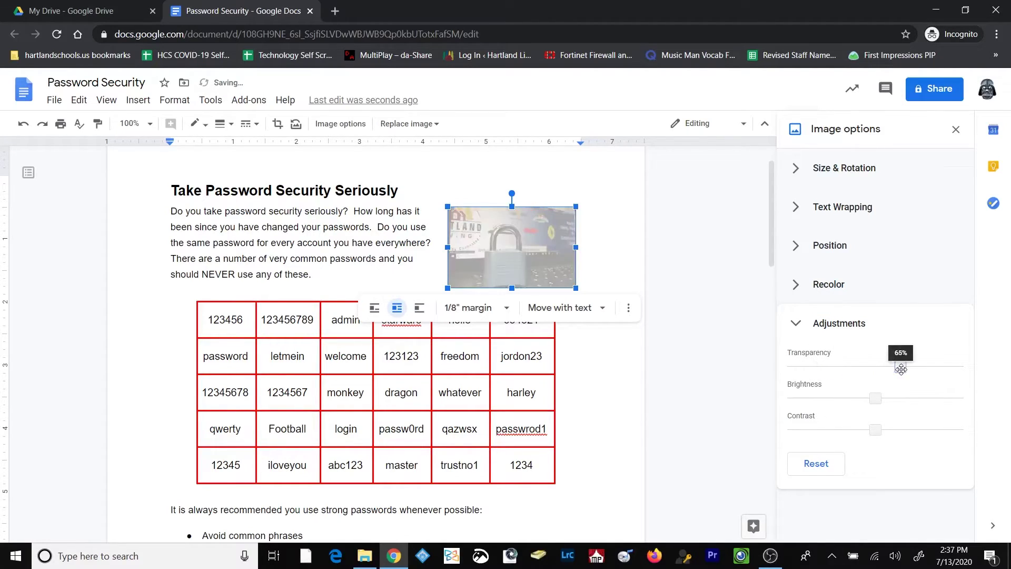
{"action": "left_click_drag", "start_coordinate": [901, 368], "coordinate": [793, 367]}
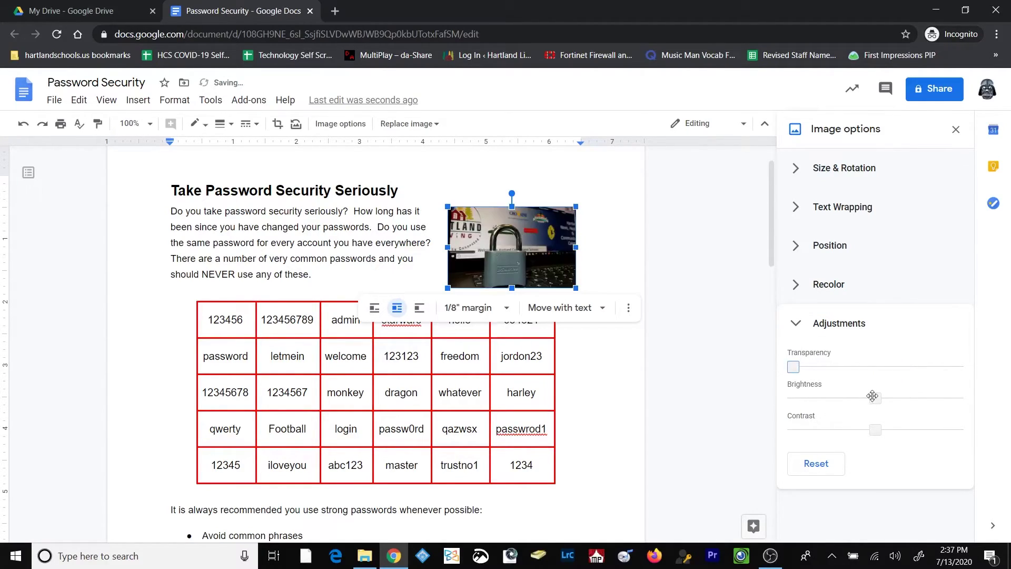
{"action": "left_click_drag", "start_coordinate": [873, 396], "coordinate": [823, 434]}
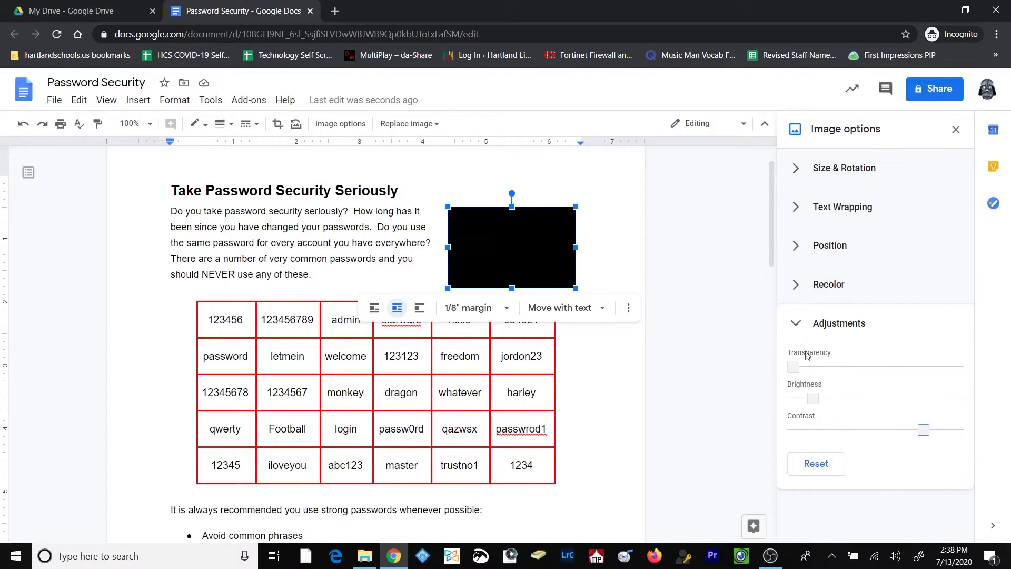
{"action": "left_click", "coordinate": [816, 466]}
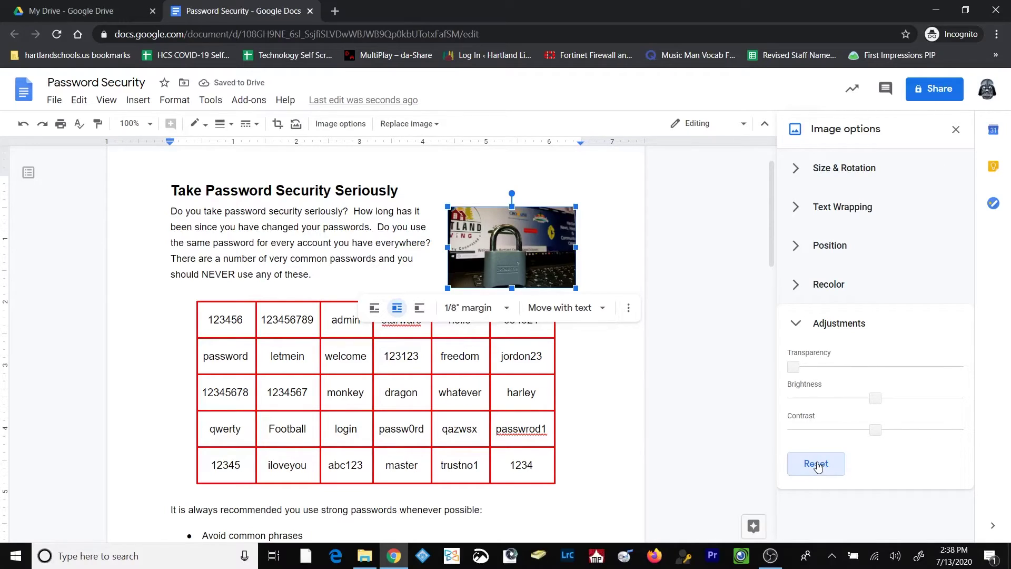
Collapse Adjustments and reset the padlock image to its original uncropped size
{"action": "left_click", "coordinate": [548, 227]}
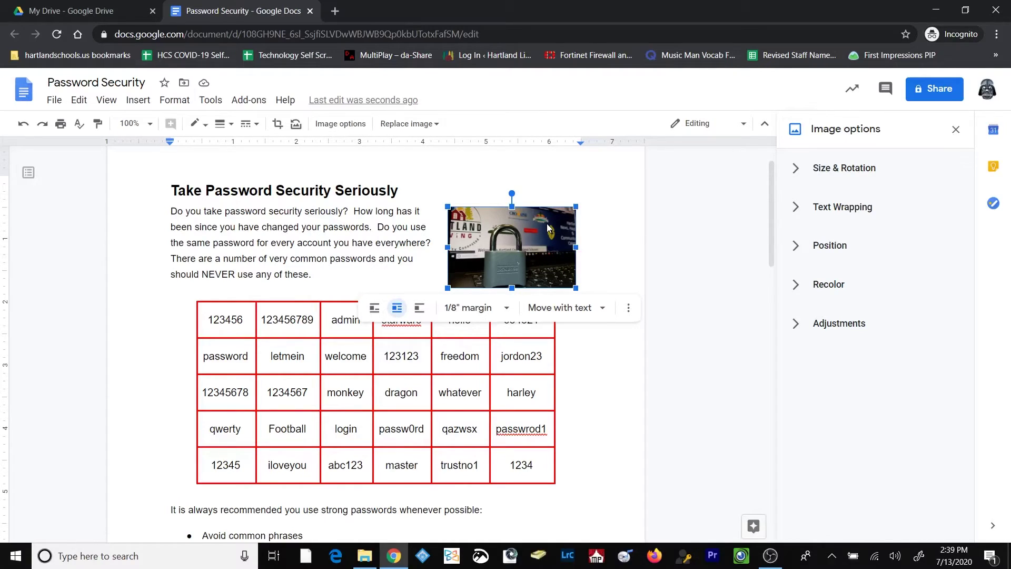
{"action": "left_click", "coordinate": [297, 125]}
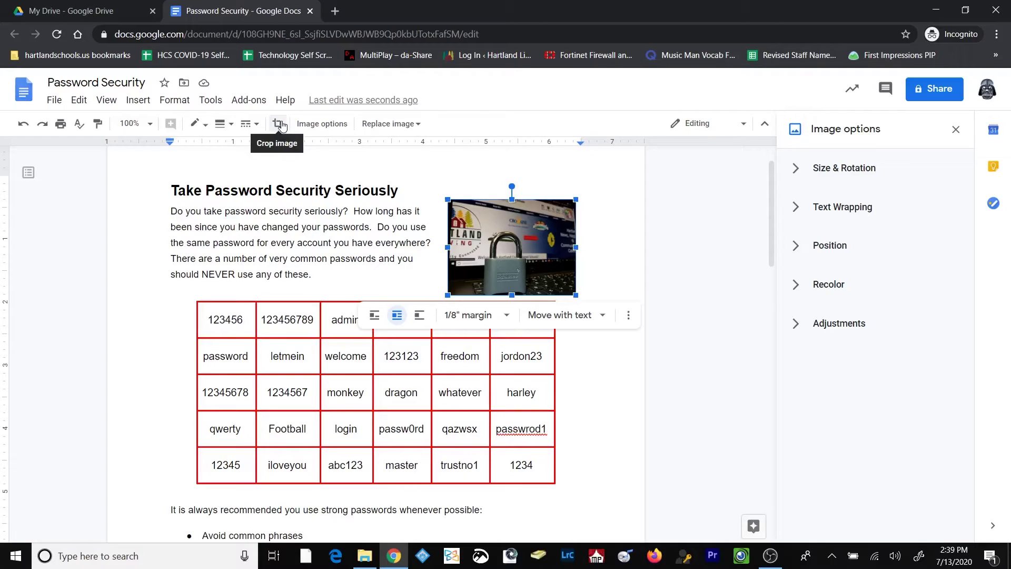
Give the padlock image an orange 4pt border and deselect it to view the result
{"action": "left_click", "coordinate": [250, 123]}
{"action": "left_click", "coordinate": [269, 153]}
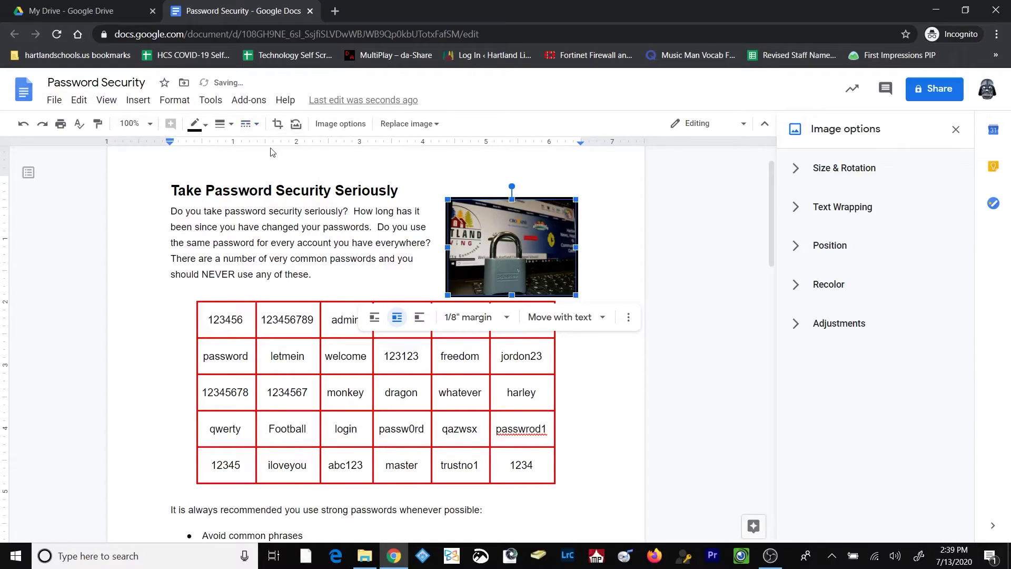
{"action": "left_click", "coordinate": [207, 127]}
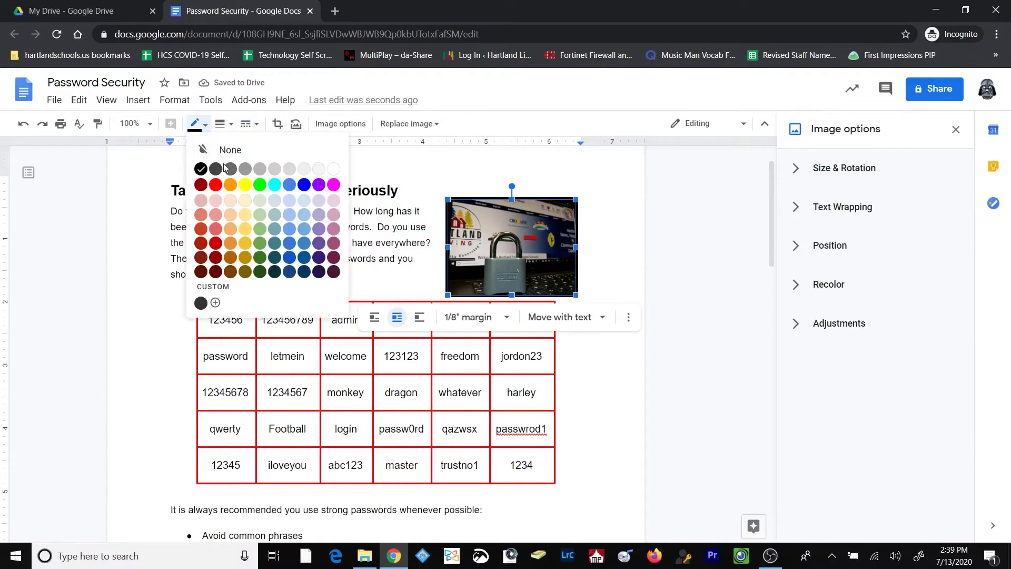
{"action": "left_click", "coordinate": [229, 185]}
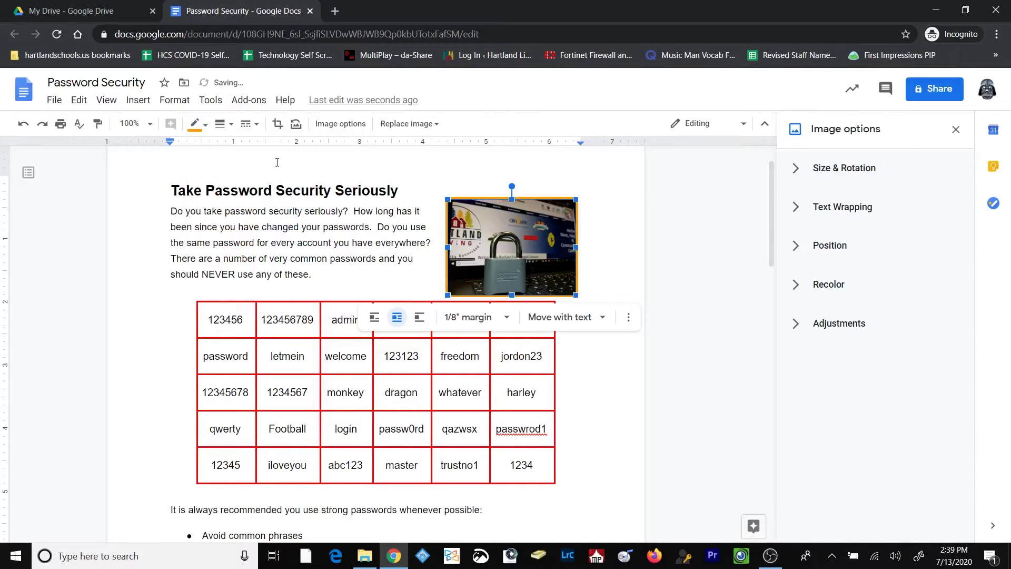
{"action": "left_click", "coordinate": [223, 124]}
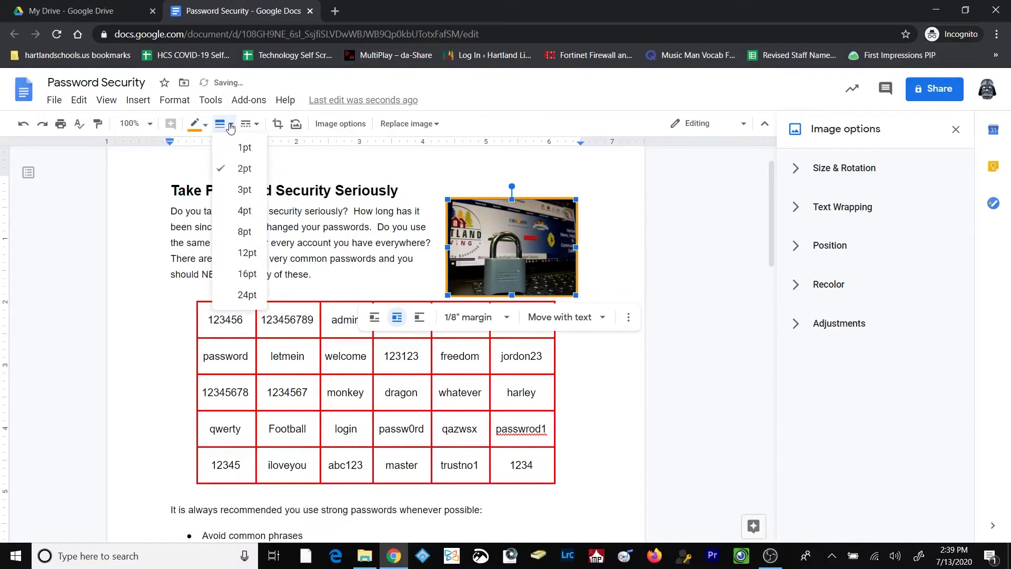
{"action": "left_click", "coordinate": [244, 210]}
{"action": "left_click", "coordinate": [592, 274]}
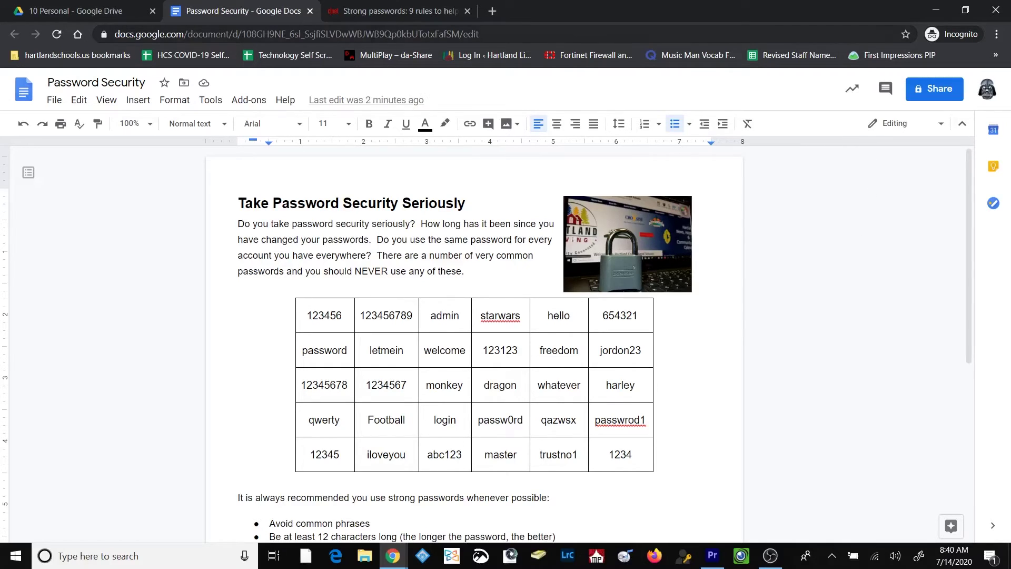
Copy the CNET Strong passwords article's URL from the address bar and return to the document
{"action": "left_click", "coordinate": [386, 7]}
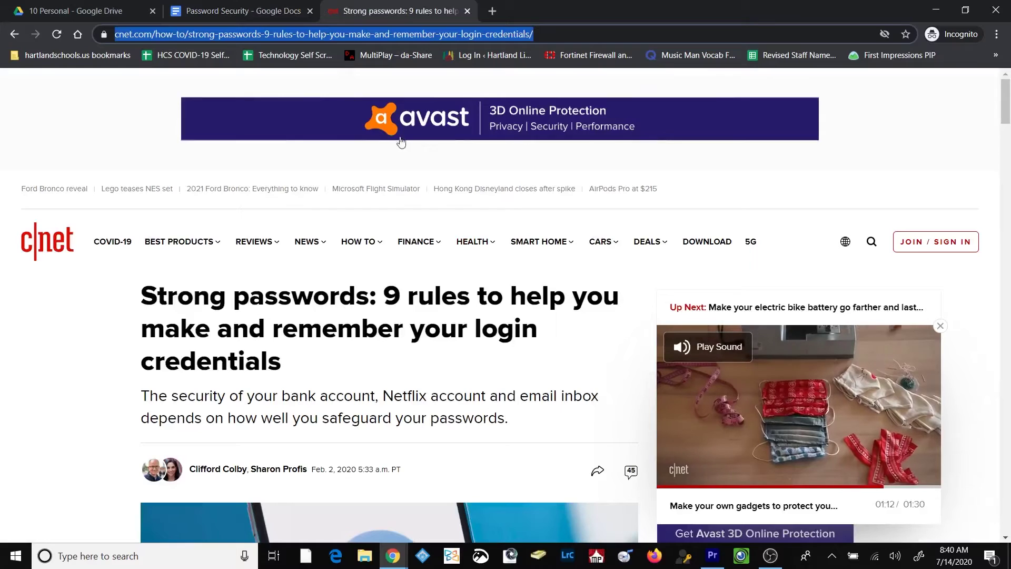
{"action": "left_click", "coordinate": [406, 169]}
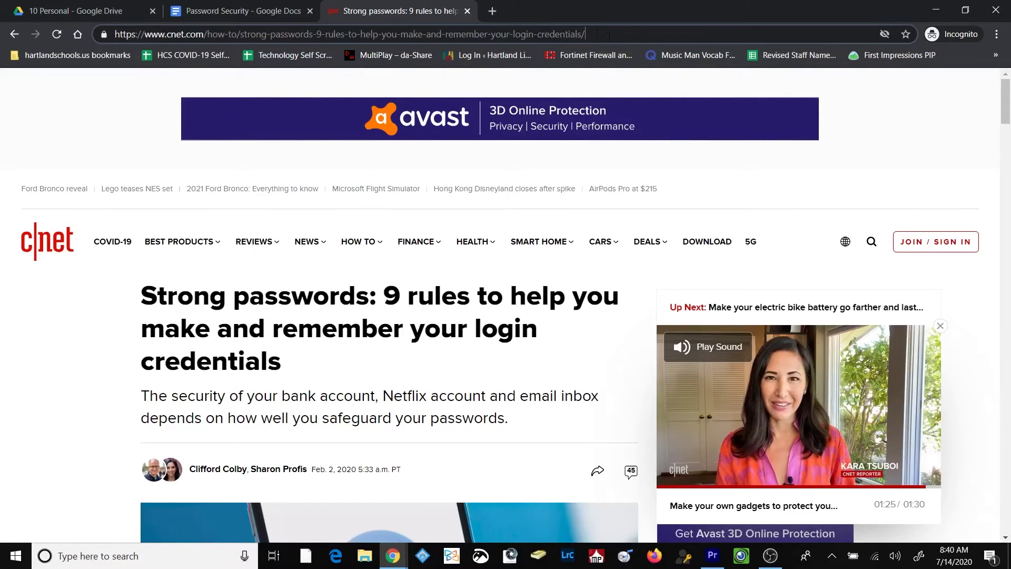
{"action": "left_click_drag", "start_coordinate": [554, 34], "coordinate": [115, 34]}
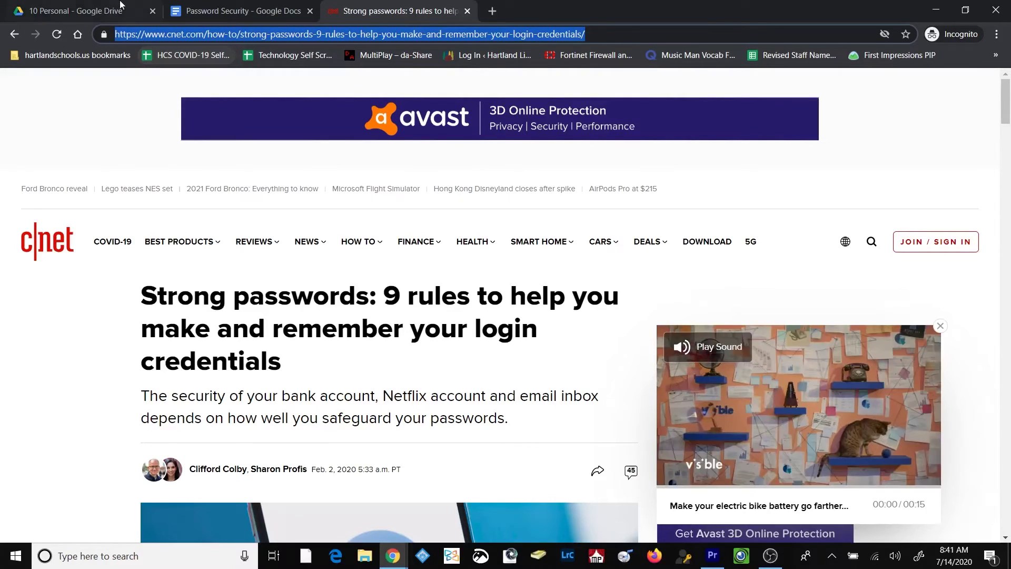
{"action": "left_click", "coordinate": [217, 11]}
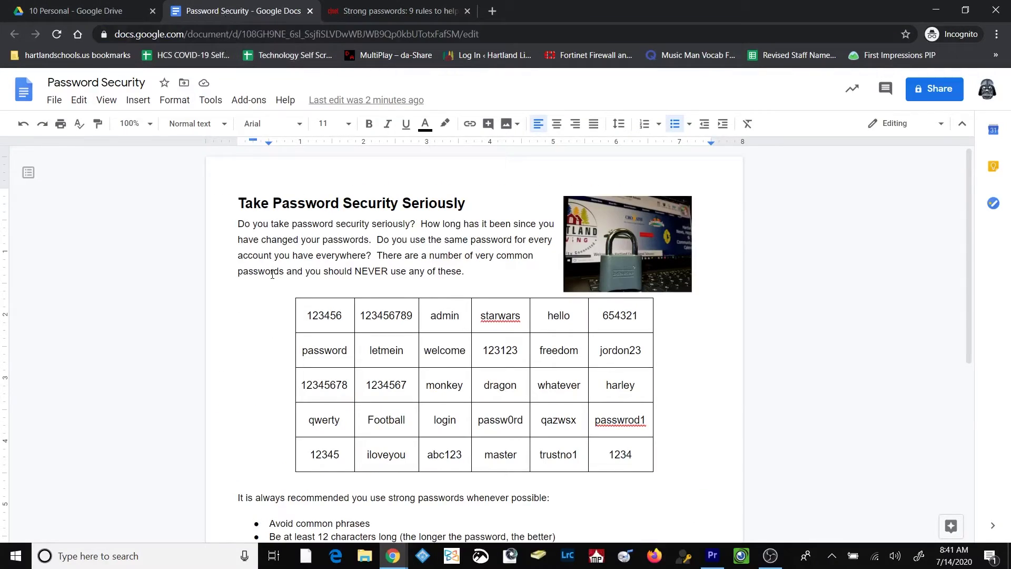
Scroll to the closing paragraph and select the quoted title 'Strong Passwords: 9 rules…'
{"action": "scroll", "coordinate": [272, 284], "scroll_direction": "down", "scroll_amount": 5}
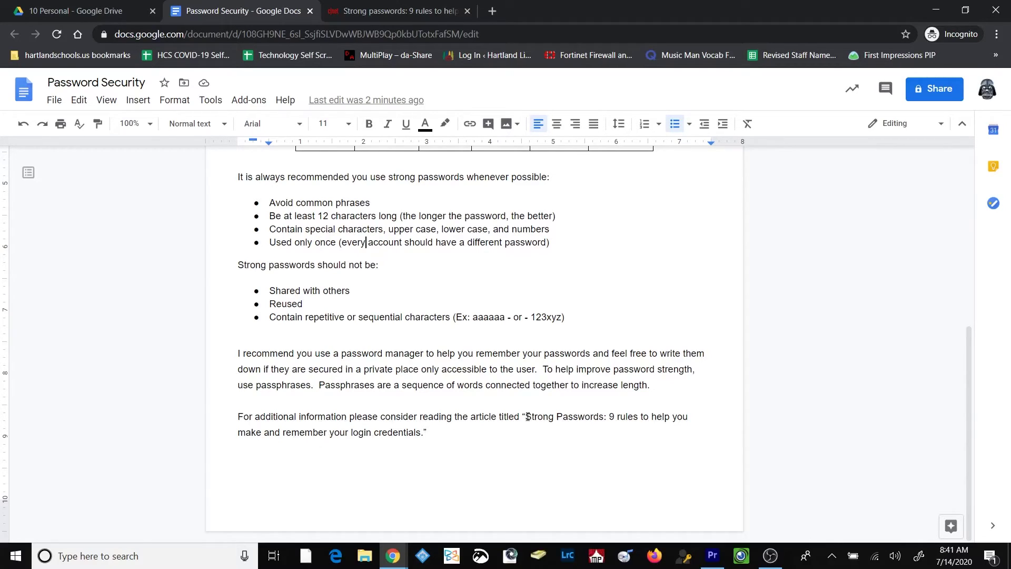
{"action": "left_click_drag", "start_coordinate": [525, 417], "coordinate": [422, 433]}
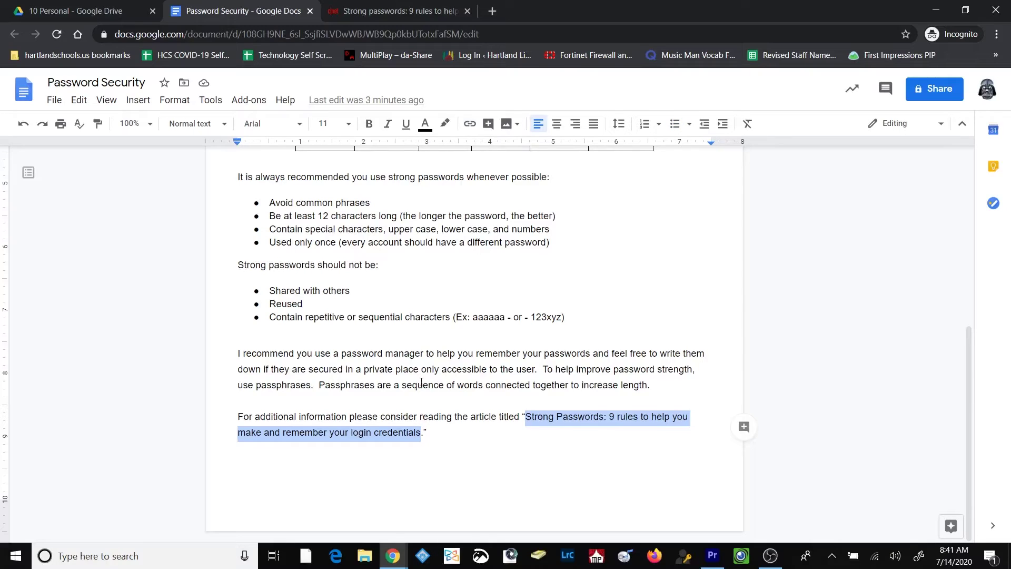
Paste the copied CNET URL as the link for the selected article title and apply it
{"action": "left_click", "coordinate": [470, 124]}
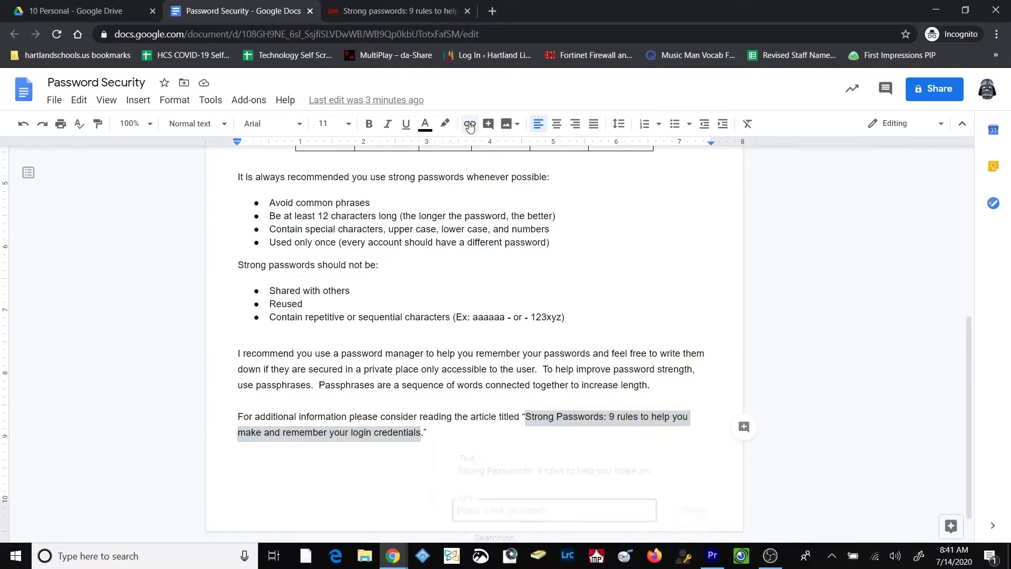
{"action": "left_click", "coordinate": [558, 460]}
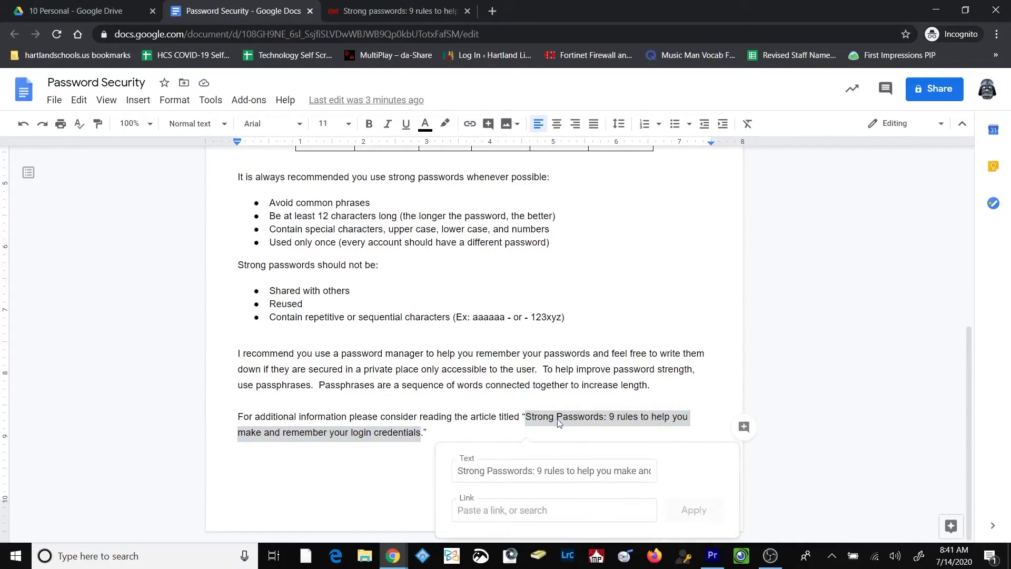
{"action": "left_click", "coordinate": [475, 511]}
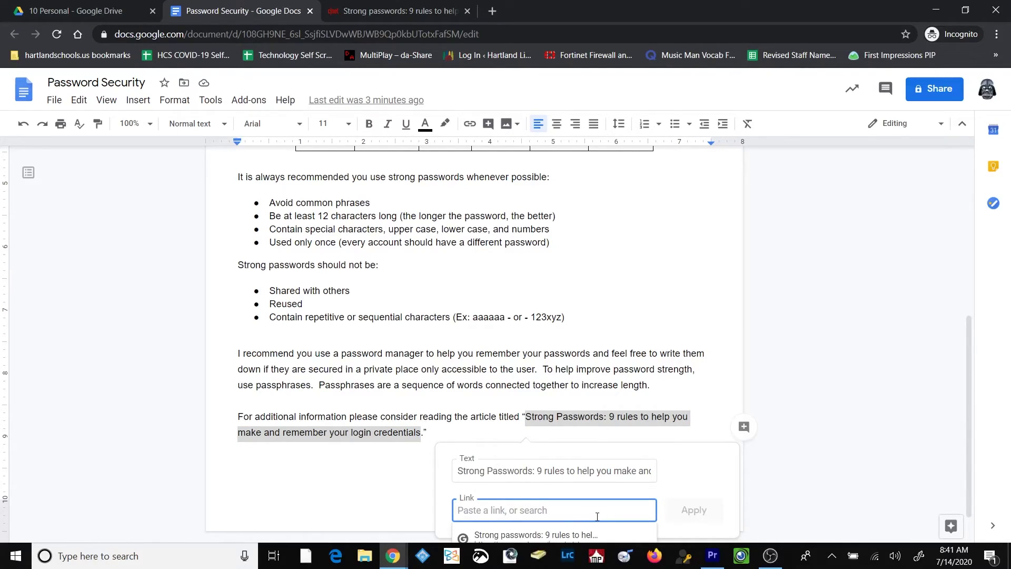
{"action": "key", "text": "ctrl+v"}
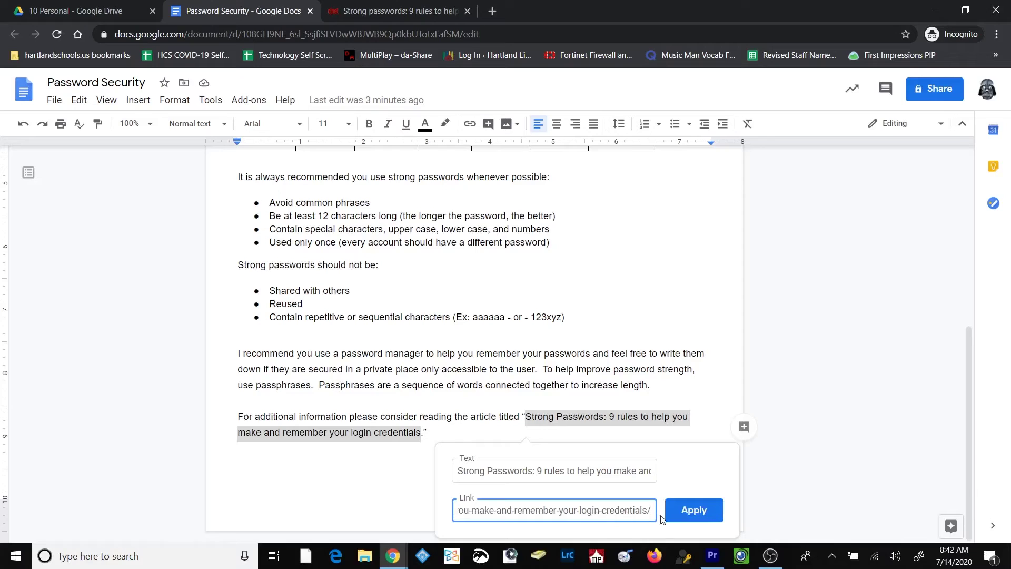
{"action": "left_click", "coordinate": [692, 509]}
{"action": "left_click", "coordinate": [571, 356]}
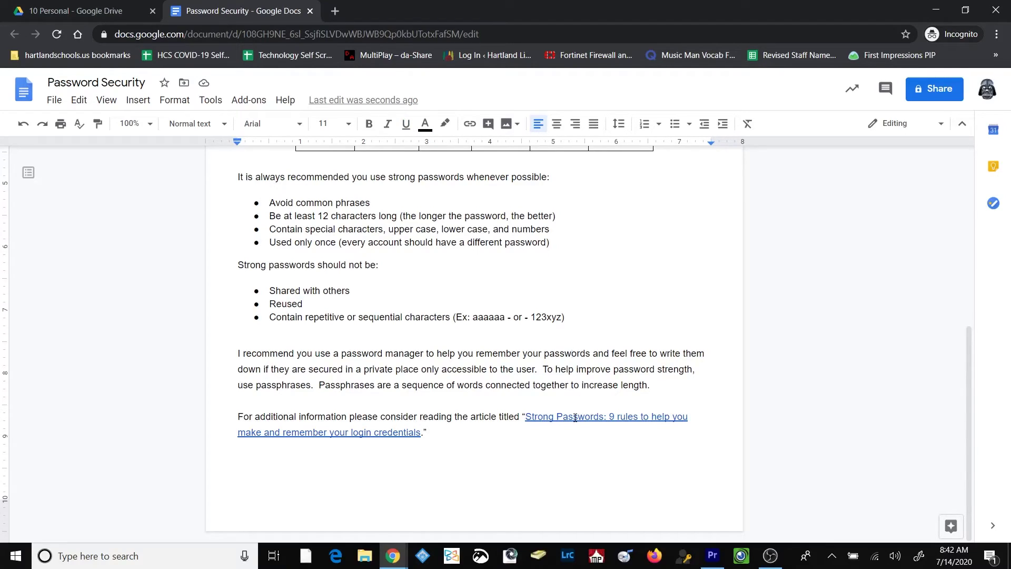
Follow the new link to check the CNET article, then close its tab with Ctrl+W
{"action": "left_click", "coordinate": [574, 417]}
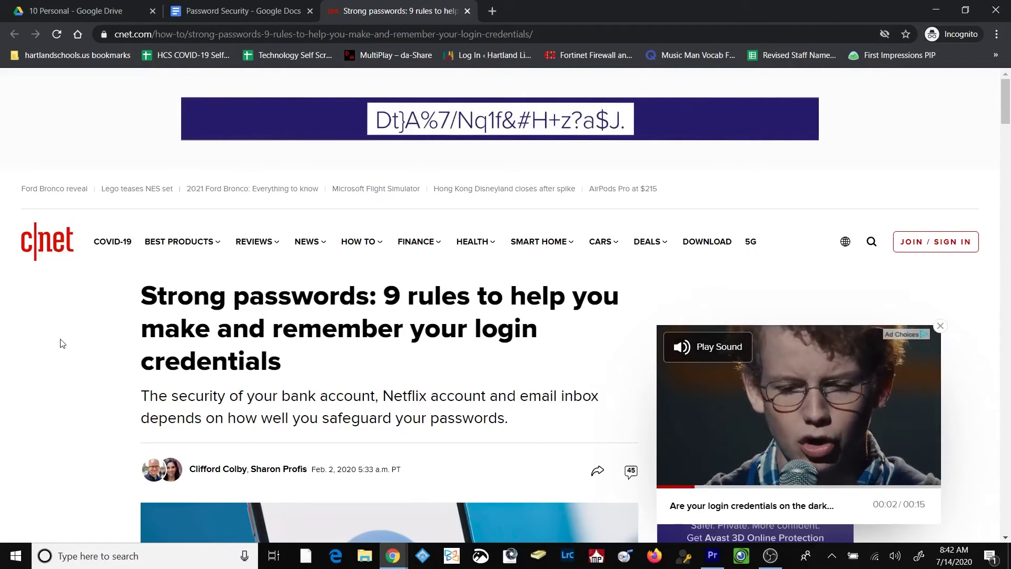
{"action": "key", "text": "ctrl+w"}
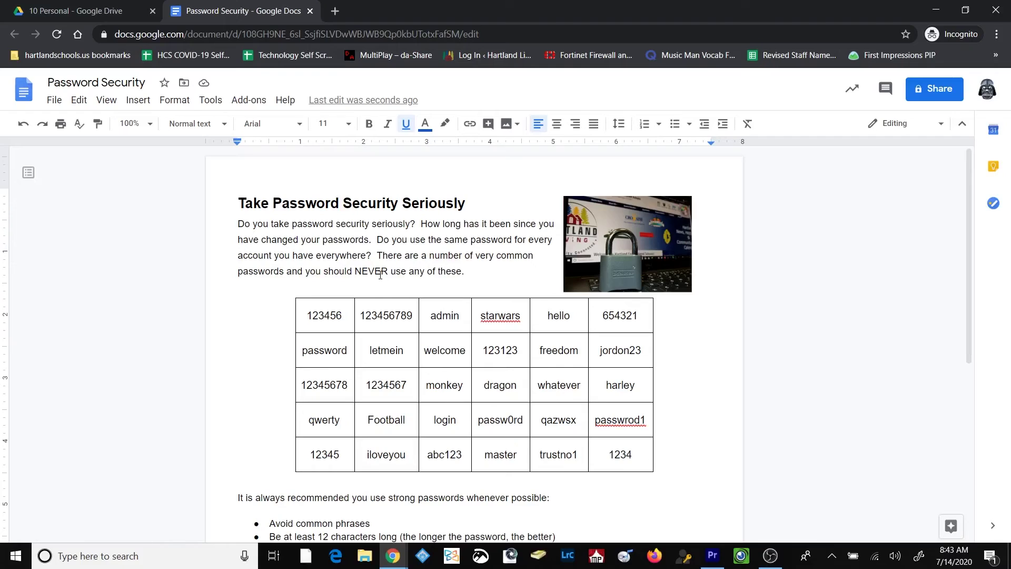